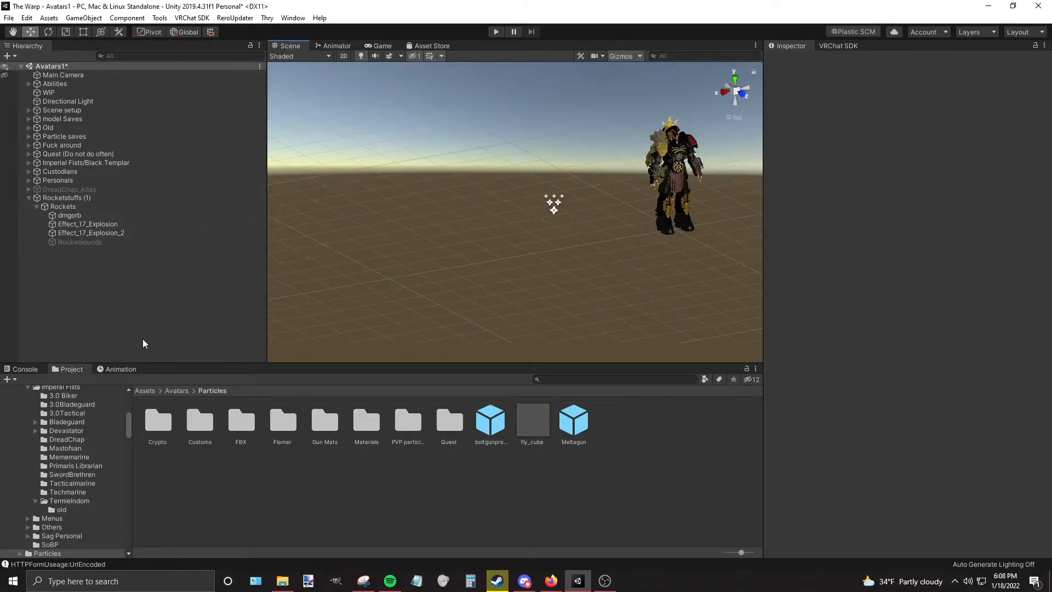
Play the Rockets particle effect in the scene, examine its main and emission burst settings, and stop the preview.
left_click(85, 199)
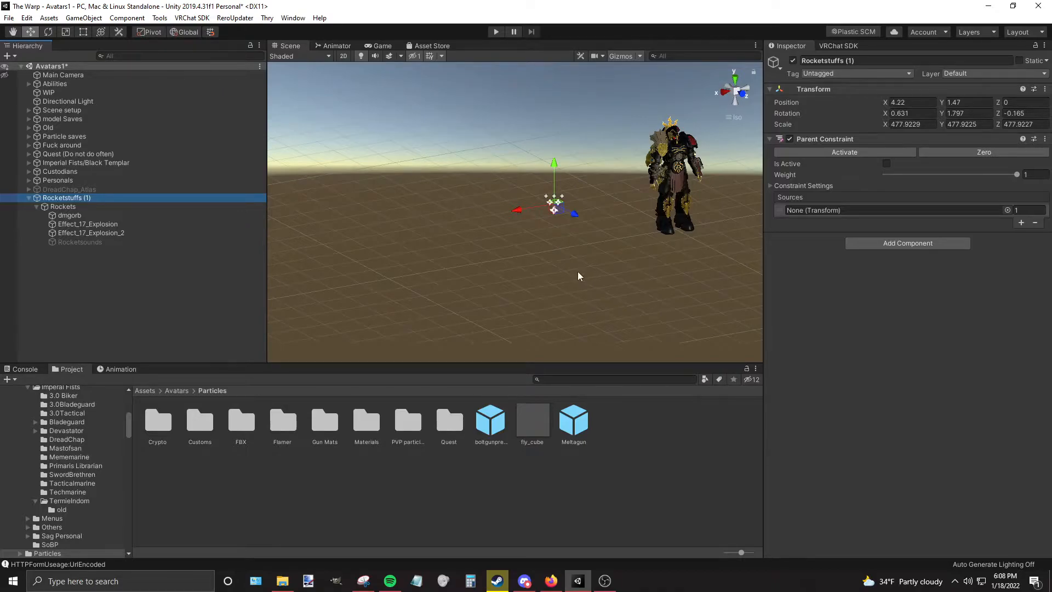
left_click(78, 207)
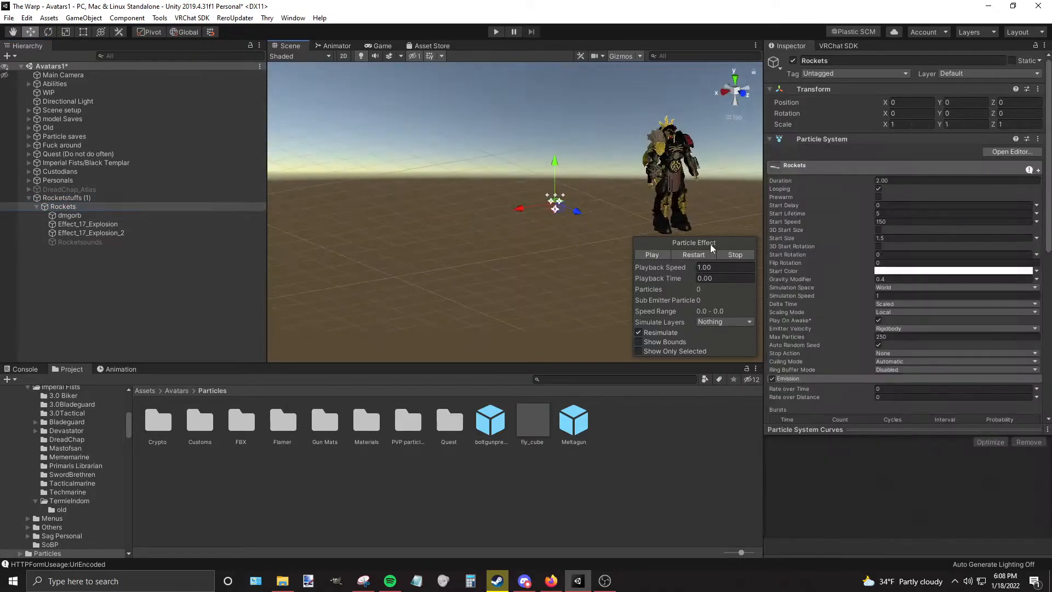
right_click_drag(593, 246, 951, 257)
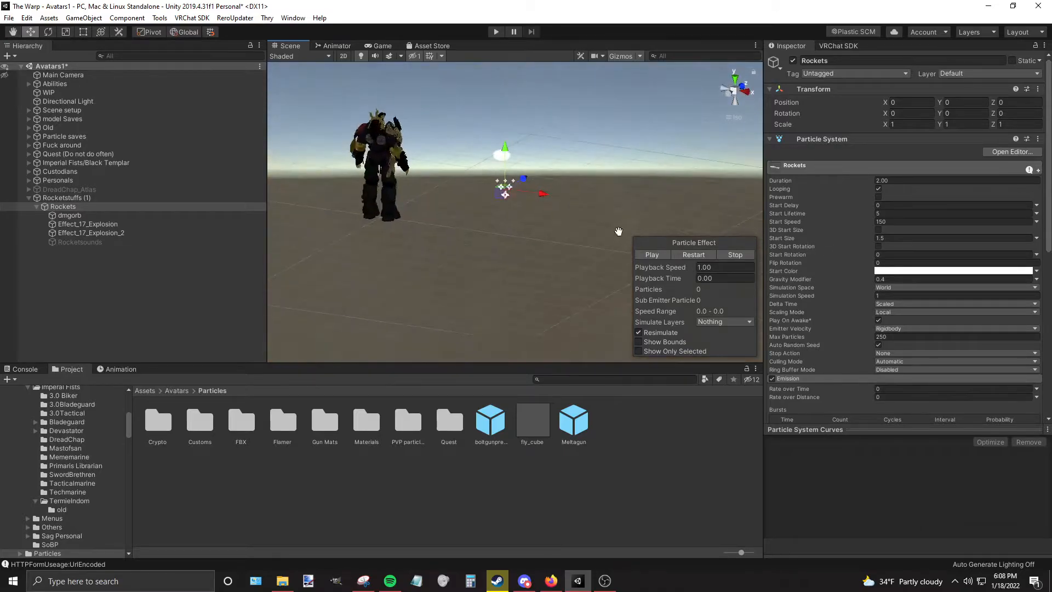
middle_click_drag(621, 230, 583, 274)
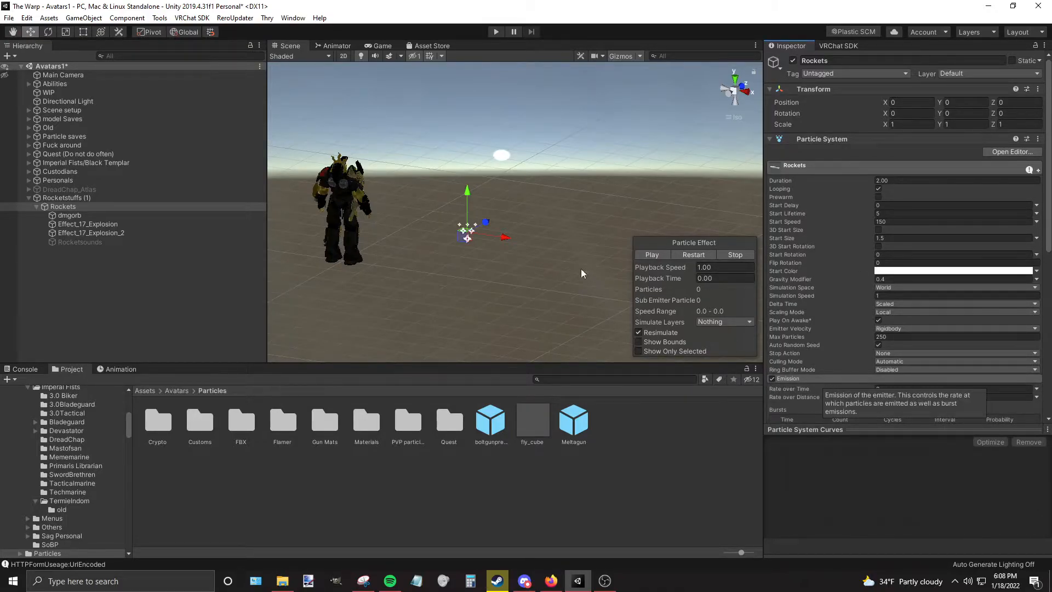
left_click(663, 256)
scroll(604, 235, "down", 10)
middle_click_drag(613, 236, 574, 268)
scroll(580, 268, "up", 8)
right_click_drag(581, 270, 540, 292)
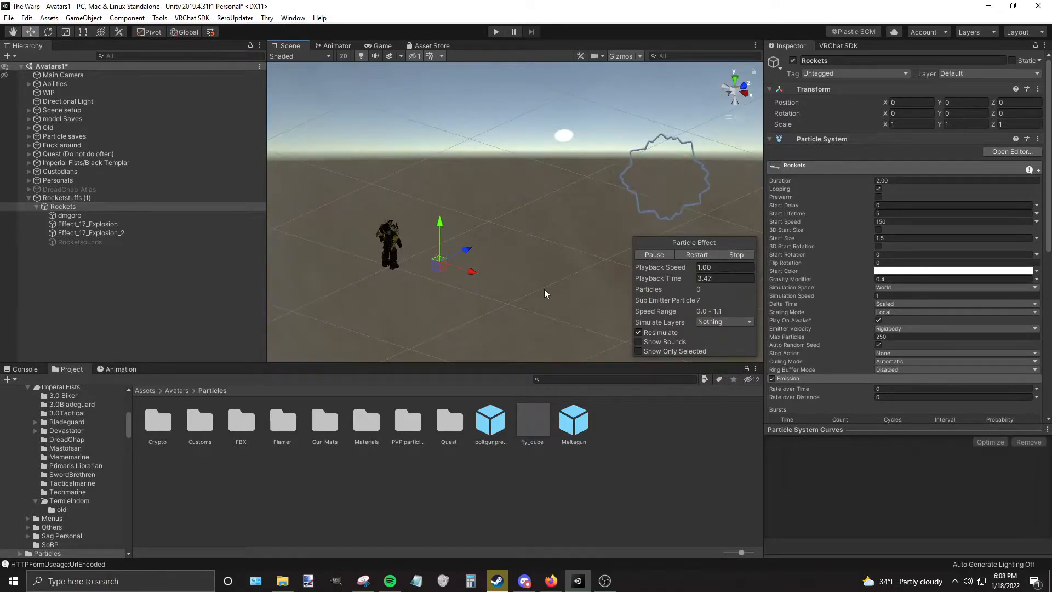
scroll(888, 318, "down", 3)
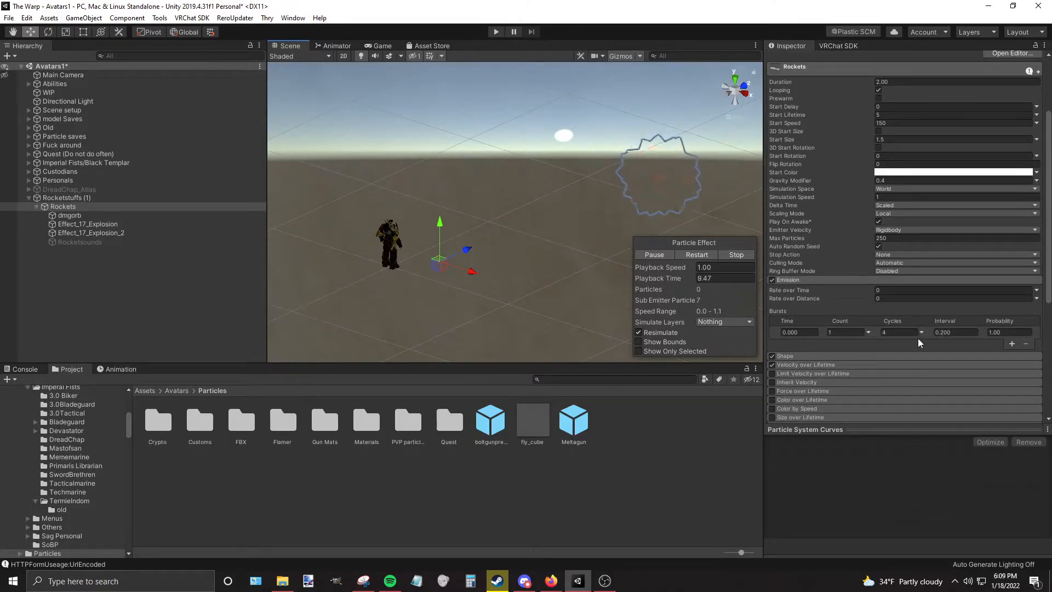
scroll(919, 338, "up", 3)
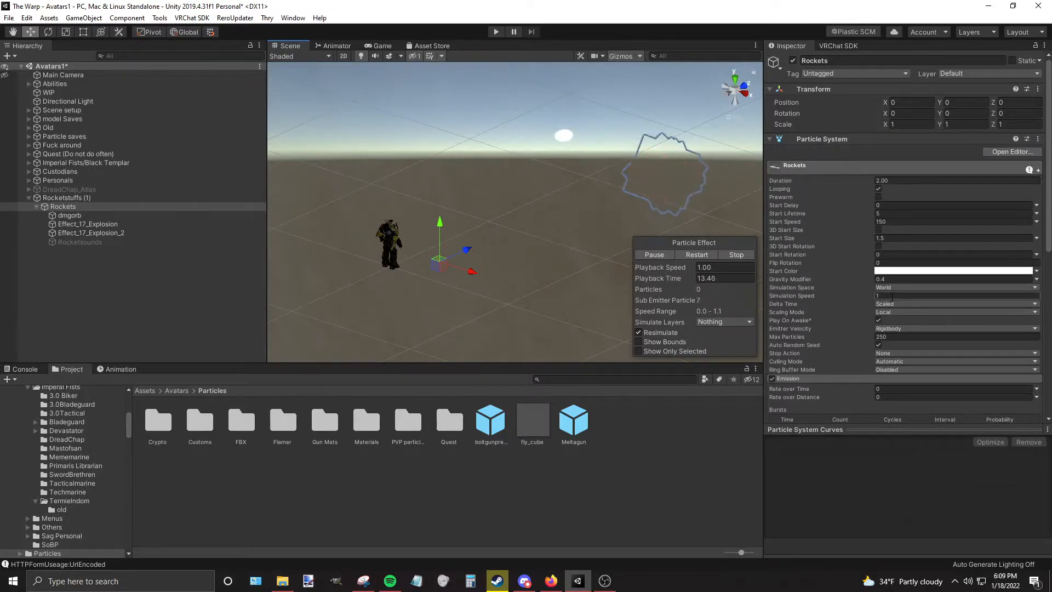
left_click(878, 320)
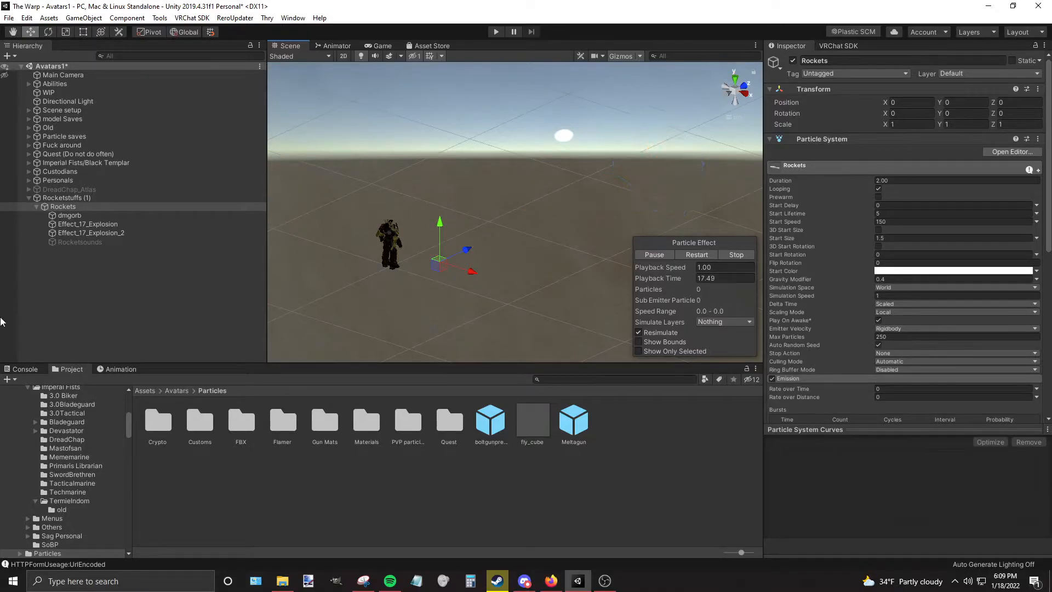
left_click(736, 255)
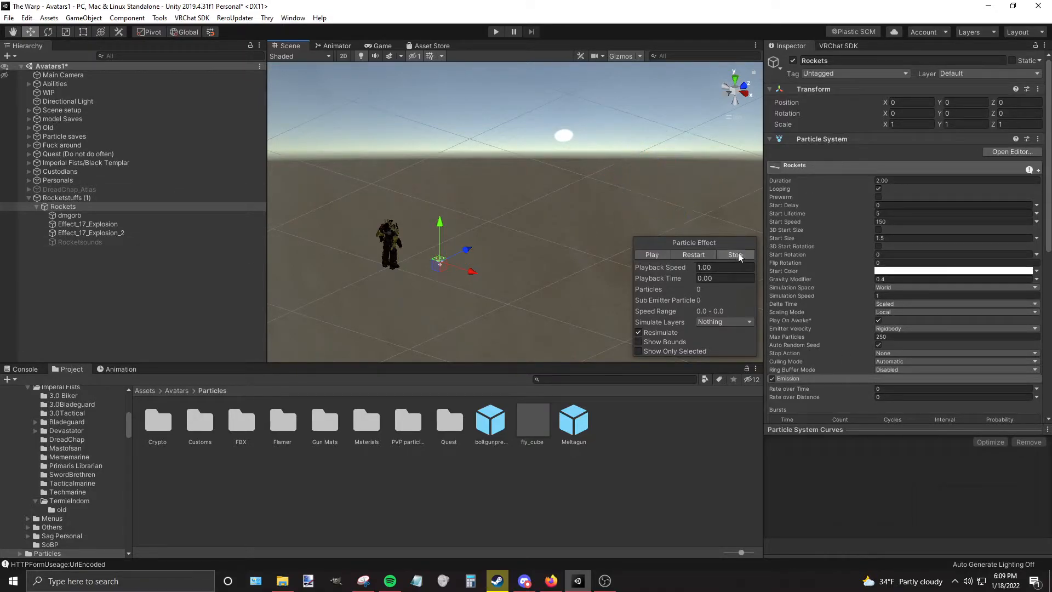
Add the boltgunprefab asset from the Particles folder to the scene's root and unpack the prefab.
left_click(28, 198)
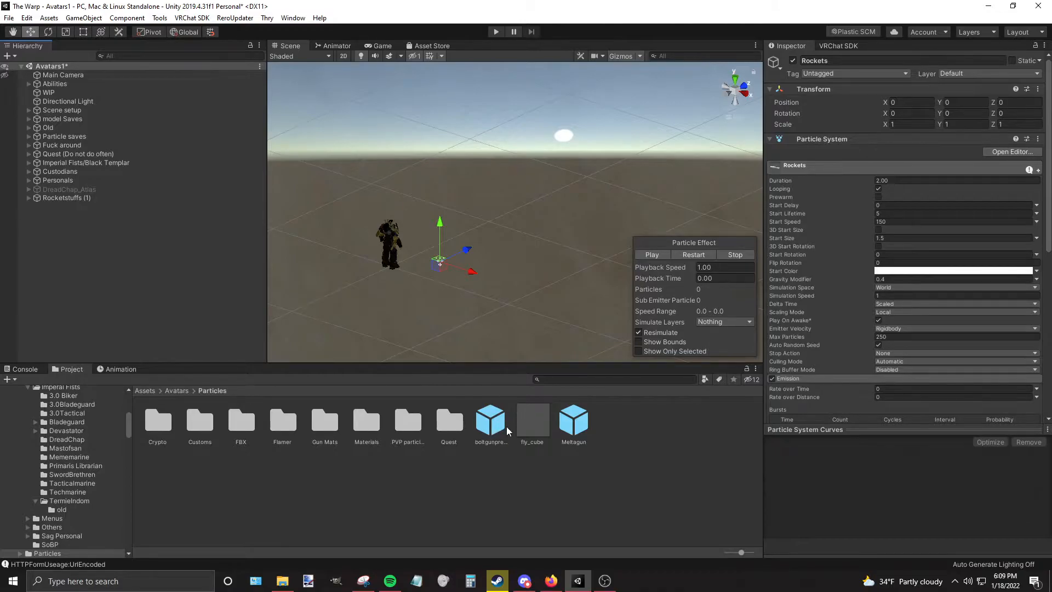
left_click_drag(500, 428, 151, 217)
left_click_drag(95, 253, 142, 287)
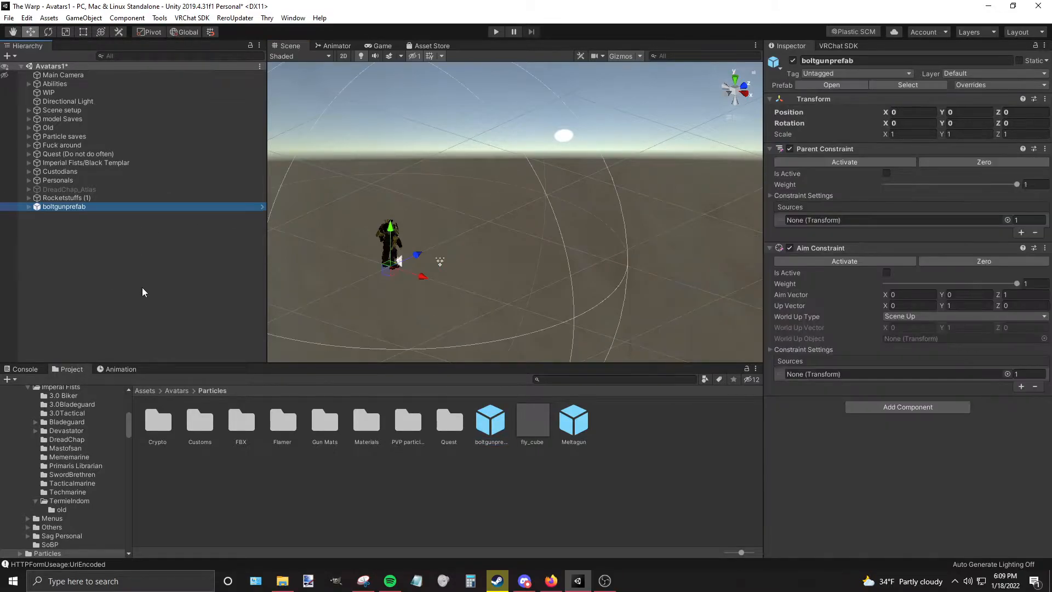
right_click(47, 208)
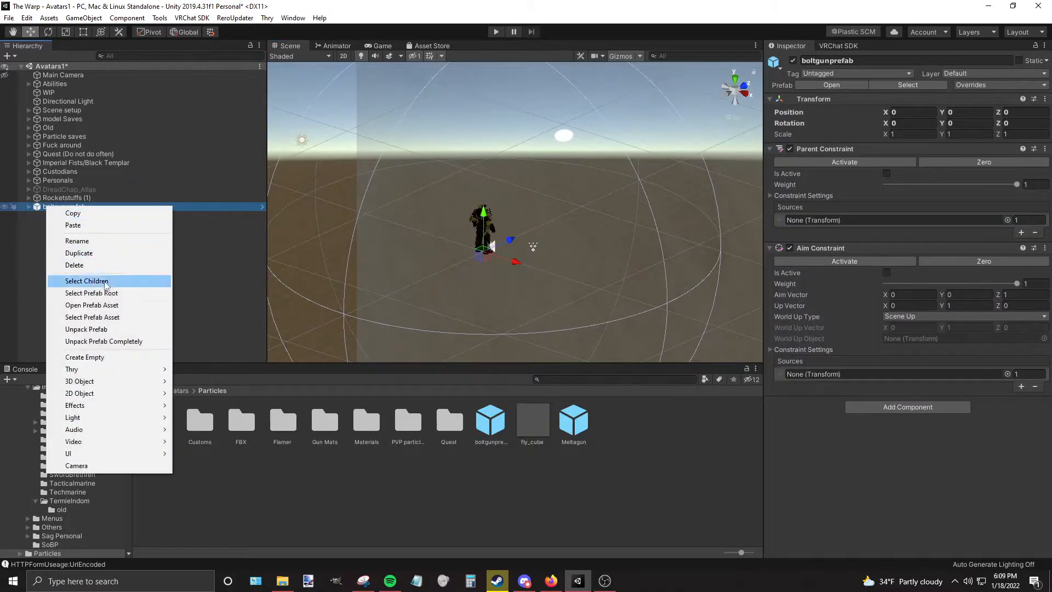
left_click(86, 329)
Delete every child object of boltgunprefab except gunshots.
left_click(30, 207)
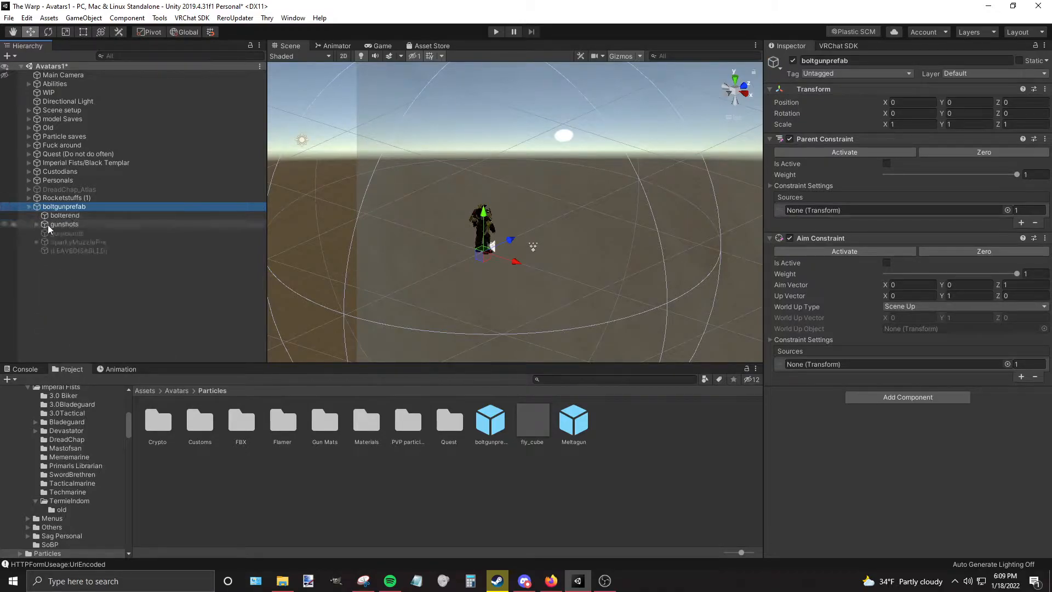
left_click(75, 217)
key("Delete")
left_click(76, 224)
key("Delete")
left_click(77, 226)
key("Delete")
left_click(76, 225)
key("Delete")
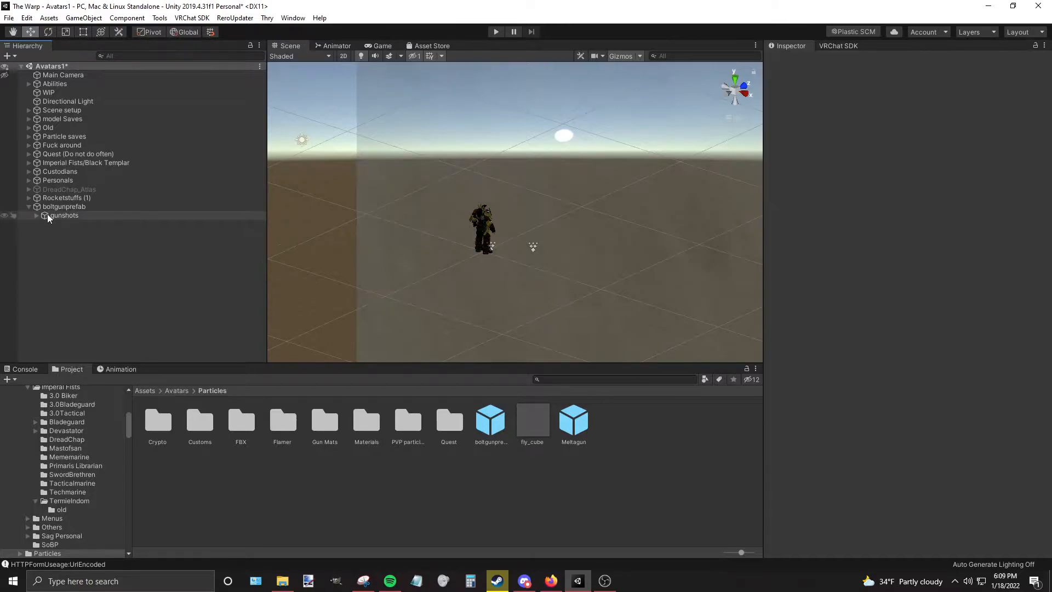
Set the emission Rate over Time of the gunshots particle system to 0.
left_click(36, 216)
left_click(84, 217)
left_click_drag(416, 250, 430, 290, "alt")
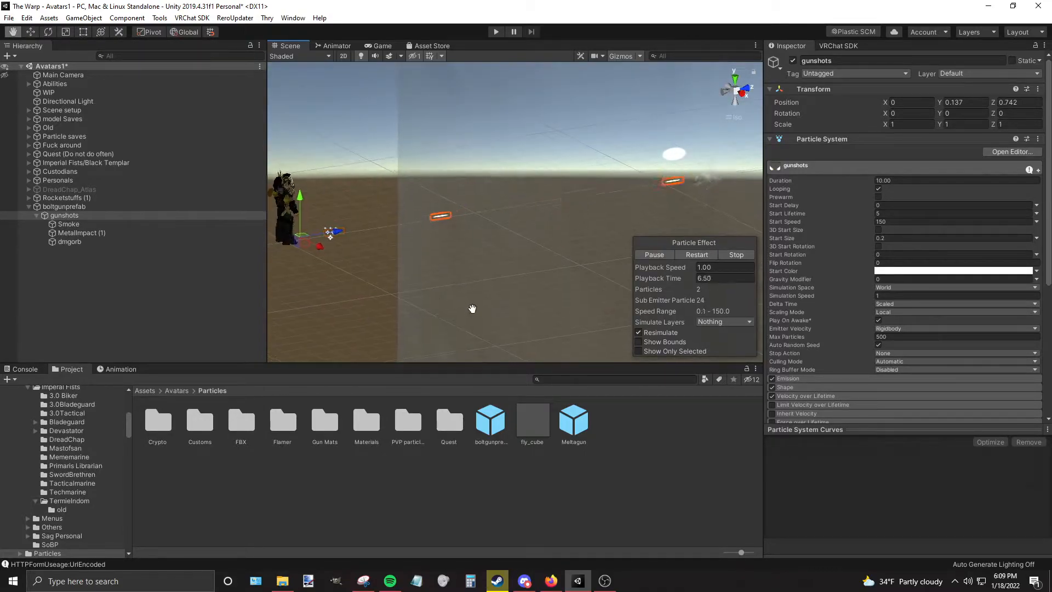
left_click(814, 379)
scroll(887, 345, "down", 6)
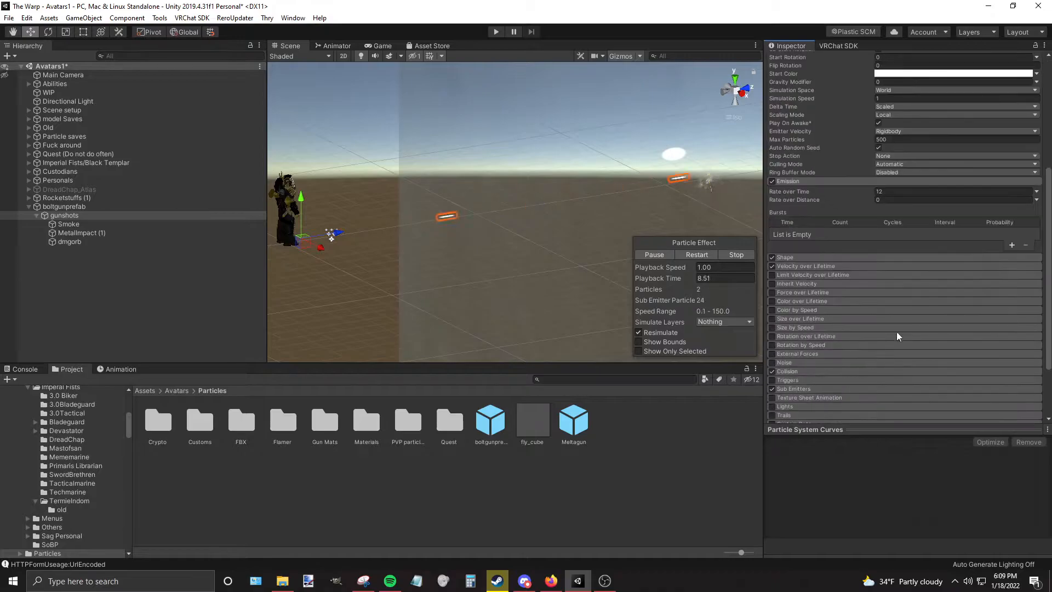
scroll(910, 248, "up", 3)
left_click(932, 290)
type("0")
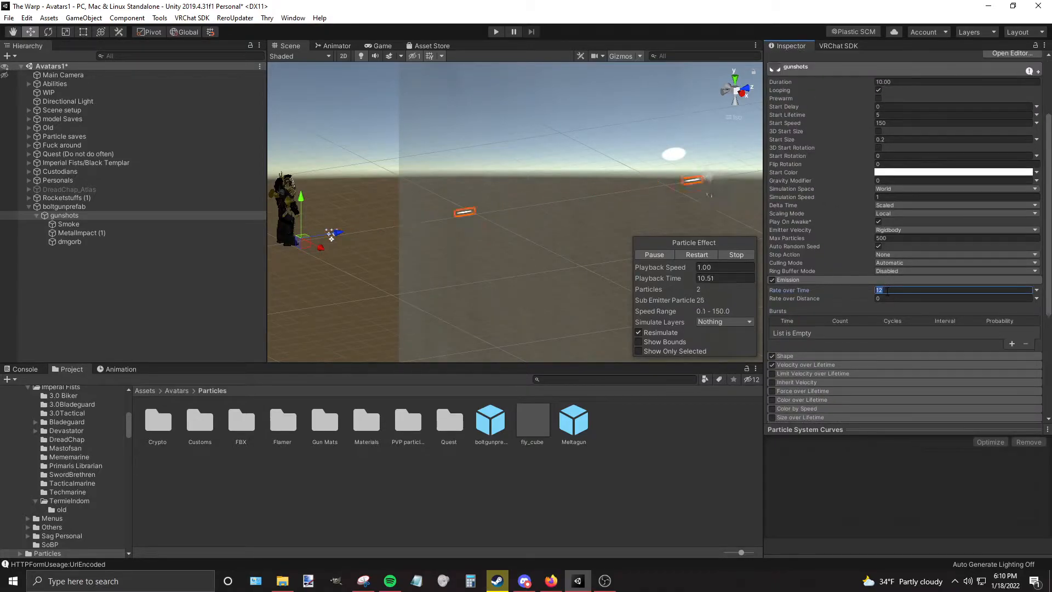
Add an emission burst to gunshots with a count of 1, 4 cycles and an interval of 0.2.
left_click(1011, 345)
left_click(853, 333)
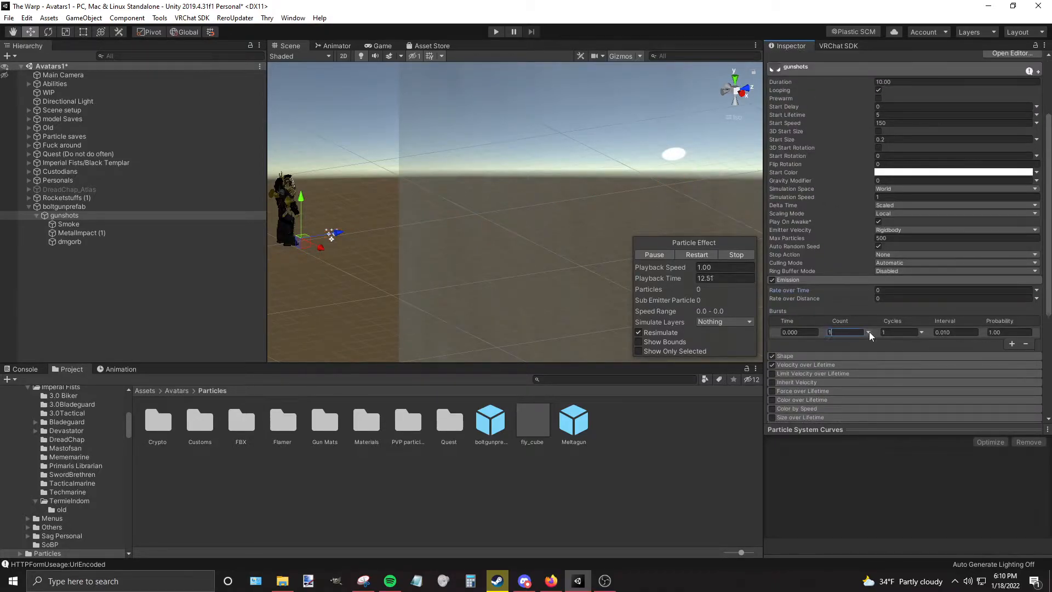
left_click(902, 333)
type("544")
left_click(964, 332)
type(".2")
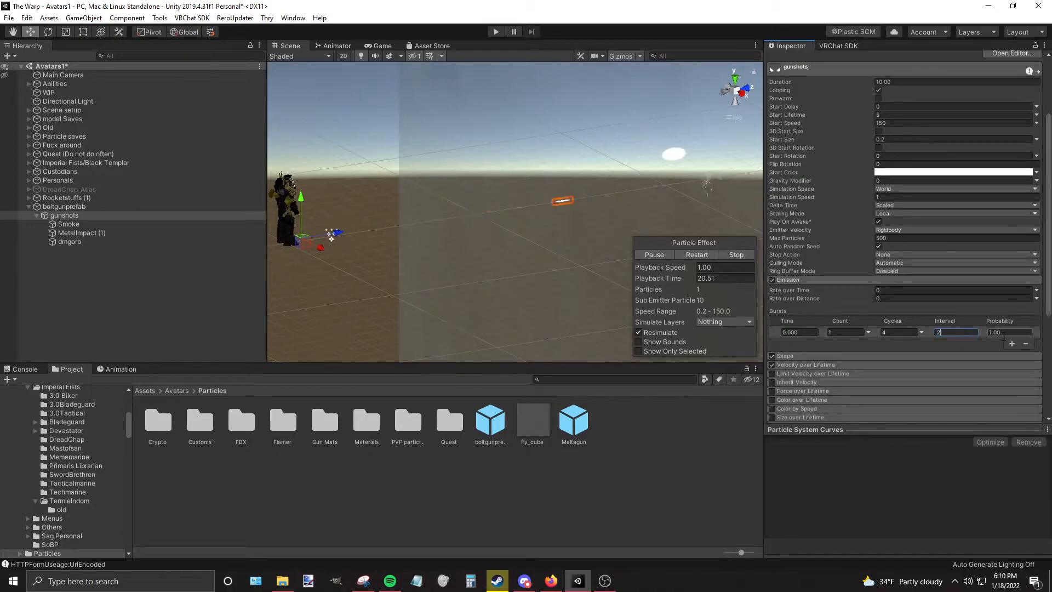
scroll(447, 256, "down", 6)
middle_click_drag(495, 262, 496, 272)
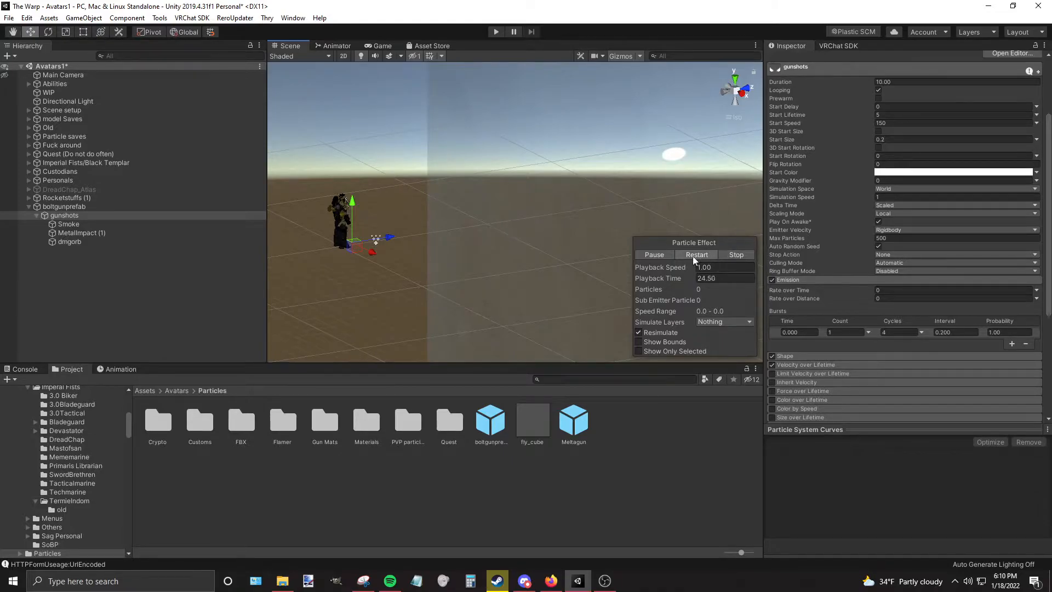
Try gunshots durations of 2 and 4 seconds, and replay the particle effect.
left_click(888, 82)
type("2")
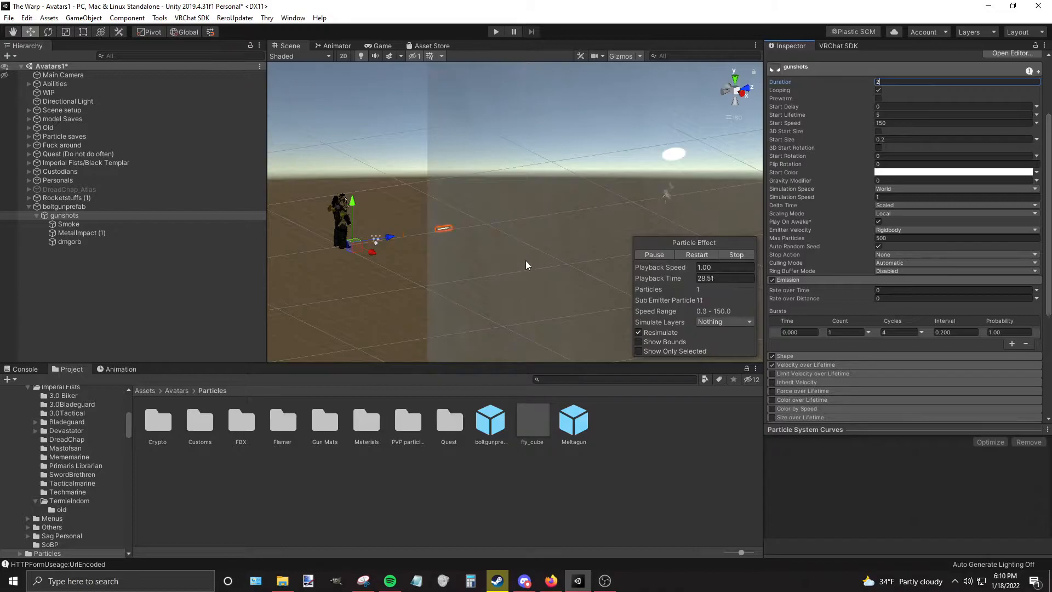
left_click_drag(889, 82, 814, 77)
type("5")
type("4")
left_click(704, 256)
left_click(656, 257)
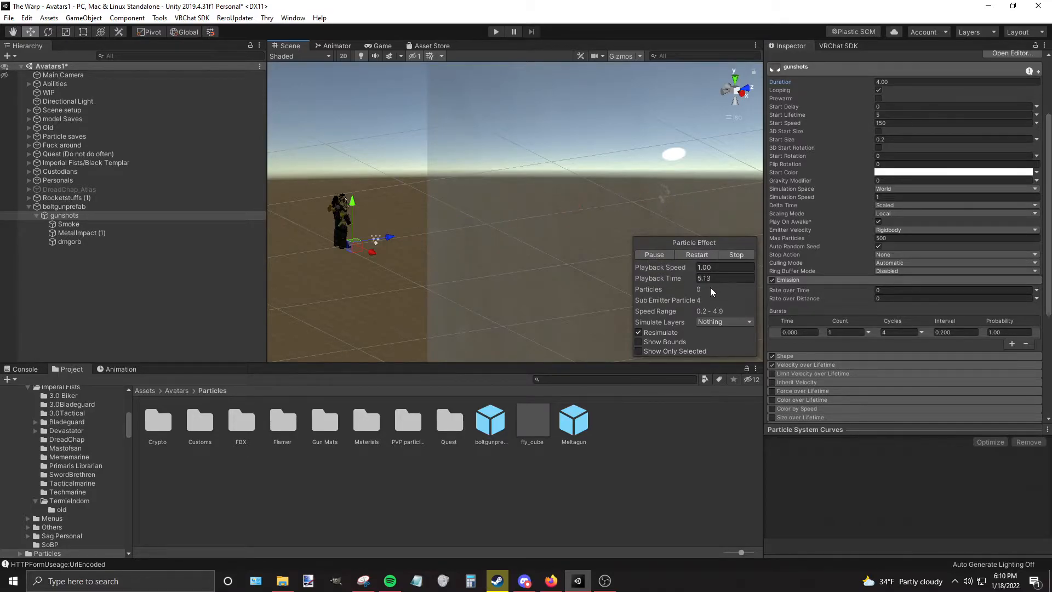
Set the gunshots duration to 3.5 seconds and watch the looping bursts in the scene.
left_click_drag(914, 83, 744, 90)
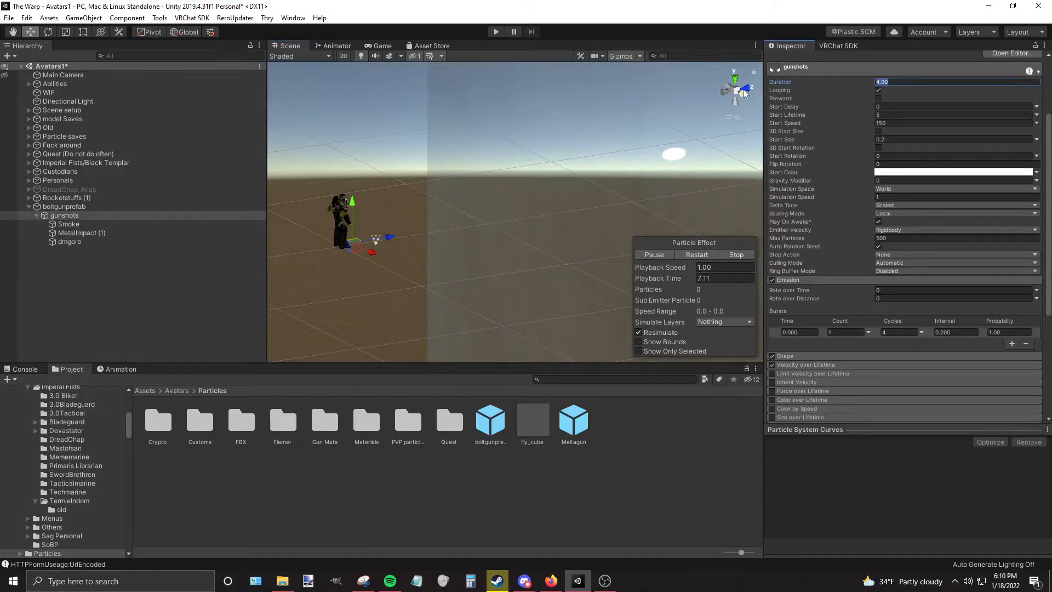
type("3.5")
left_click(478, 264)
left_click(87, 267)
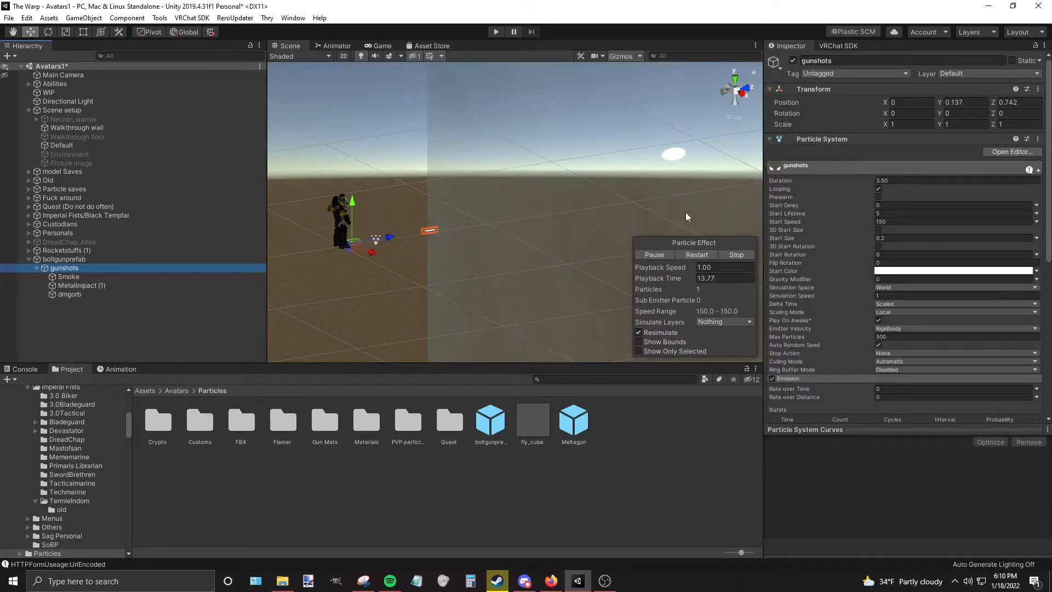
middle_click_drag(606, 212, 780, 209)
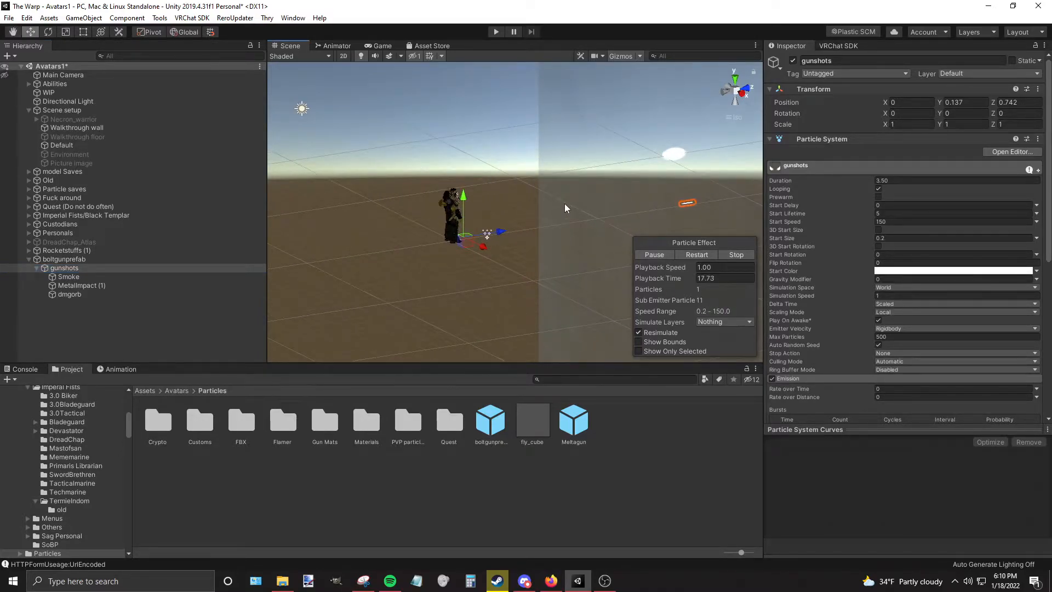
middle_click_drag(652, 216, 574, 208)
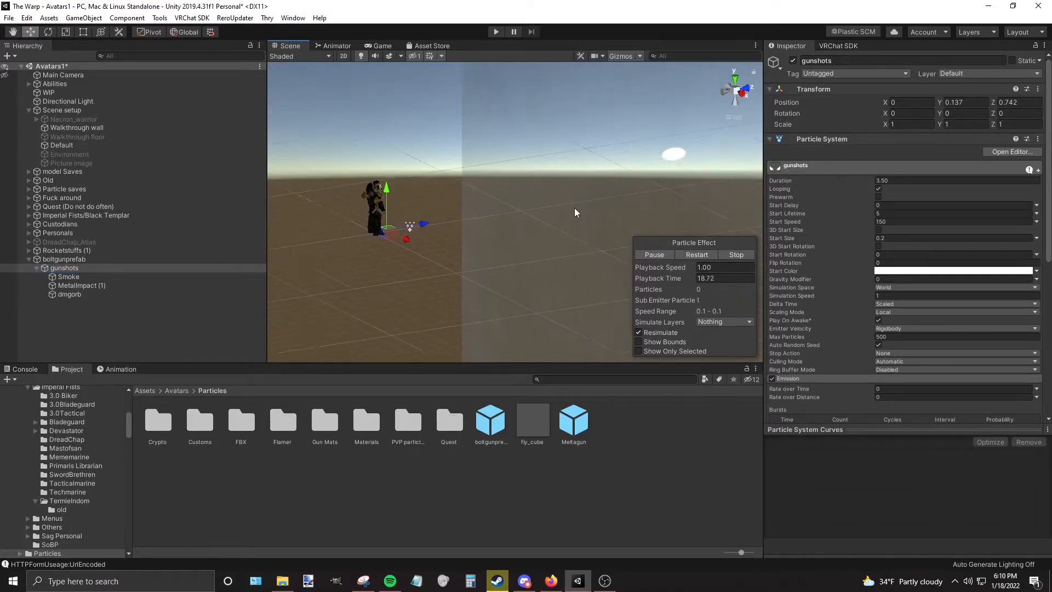
Select the Smoke sub-emitter and watch its effect at the bullet impact point.
left_click(74, 277)
middle_click_drag(511, 216, 299, 235)
middle_click_drag(571, 246, 499, 254)
right_click_drag(499, 253, 569, 274)
scroll(571, 247, "down", 4)
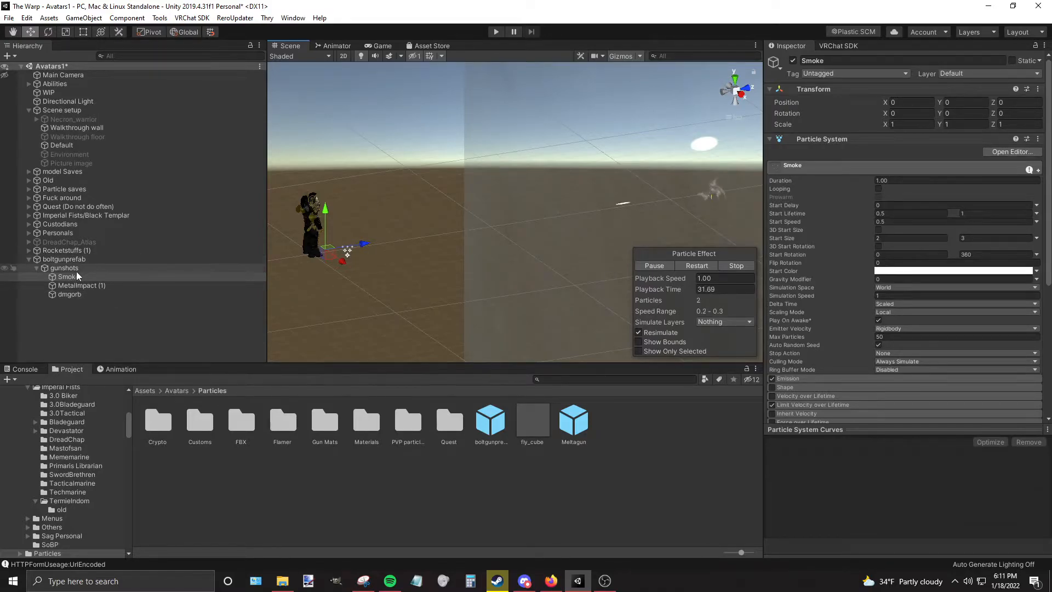
Examine the Collision settings of the dmgorb particle system under gunshots.
left_click(79, 295)
middle_click_drag(548, 278, 433, 301)
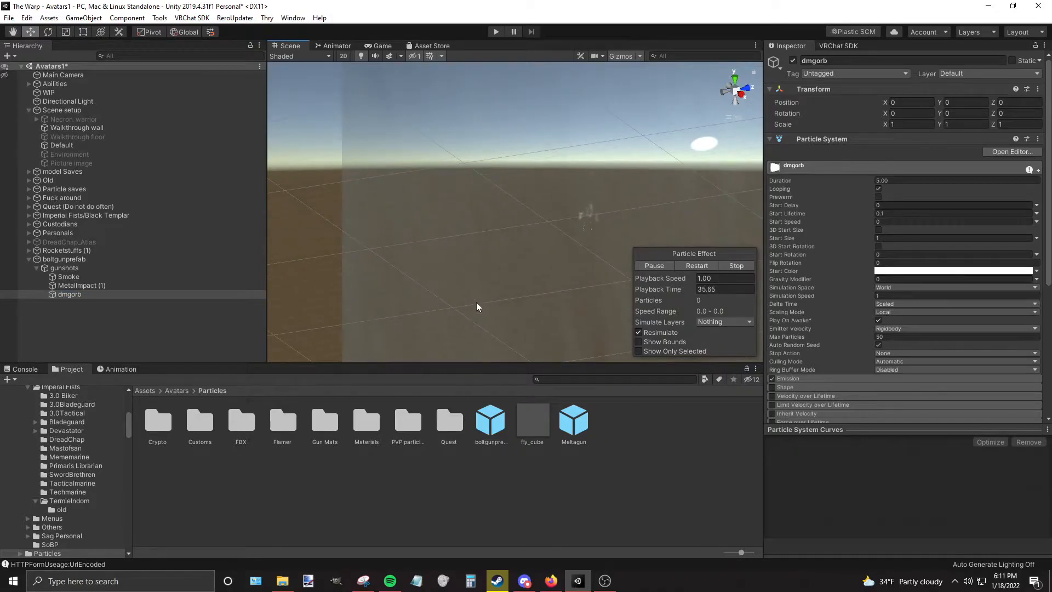
scroll(963, 249, "down", 3)
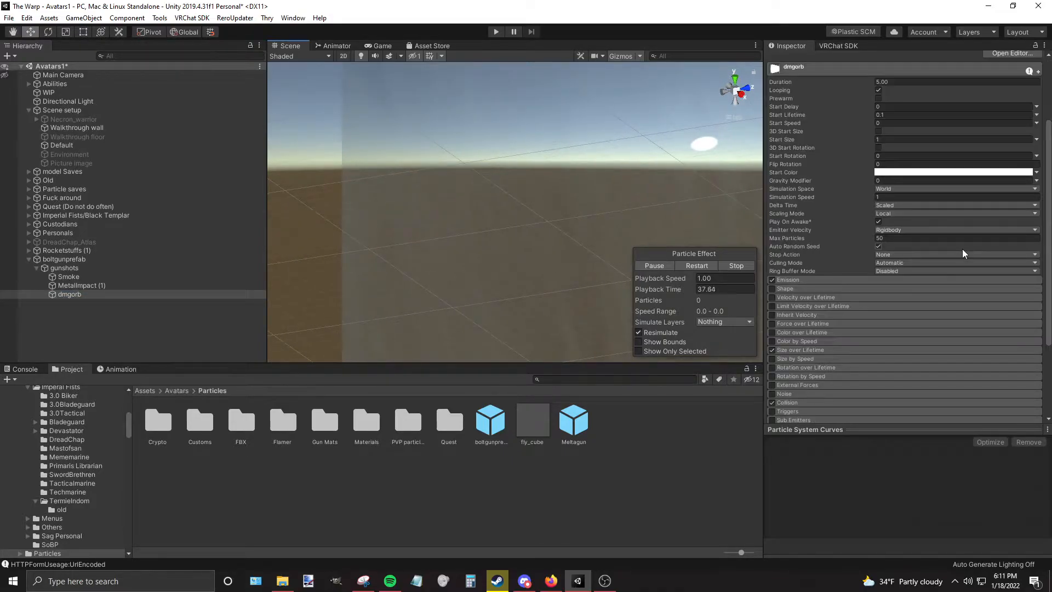
scroll(899, 307, "down", 3)
left_click(791, 292)
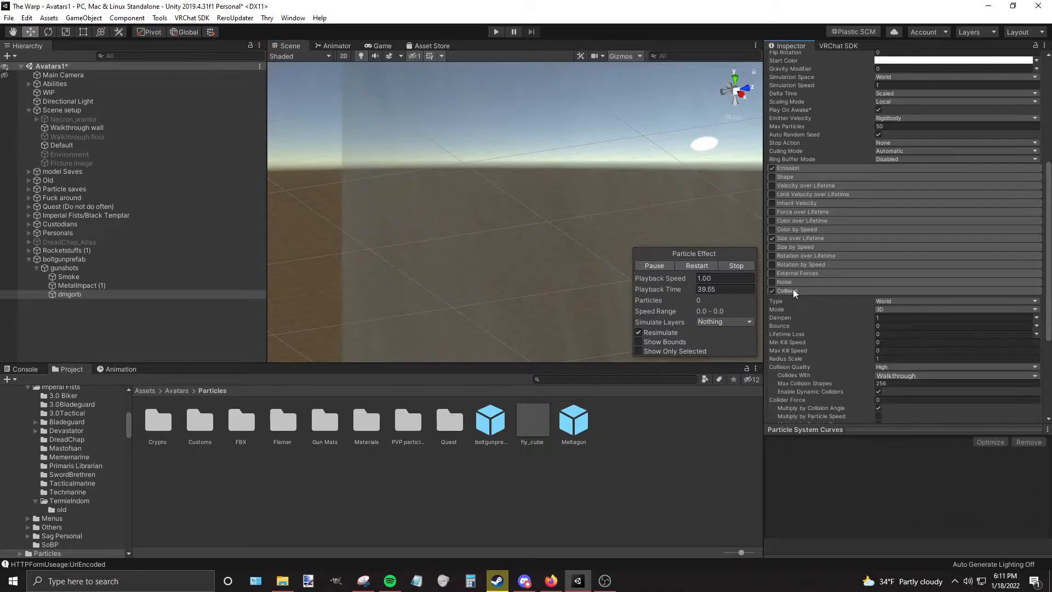
scroll(794, 289, "down", 3)
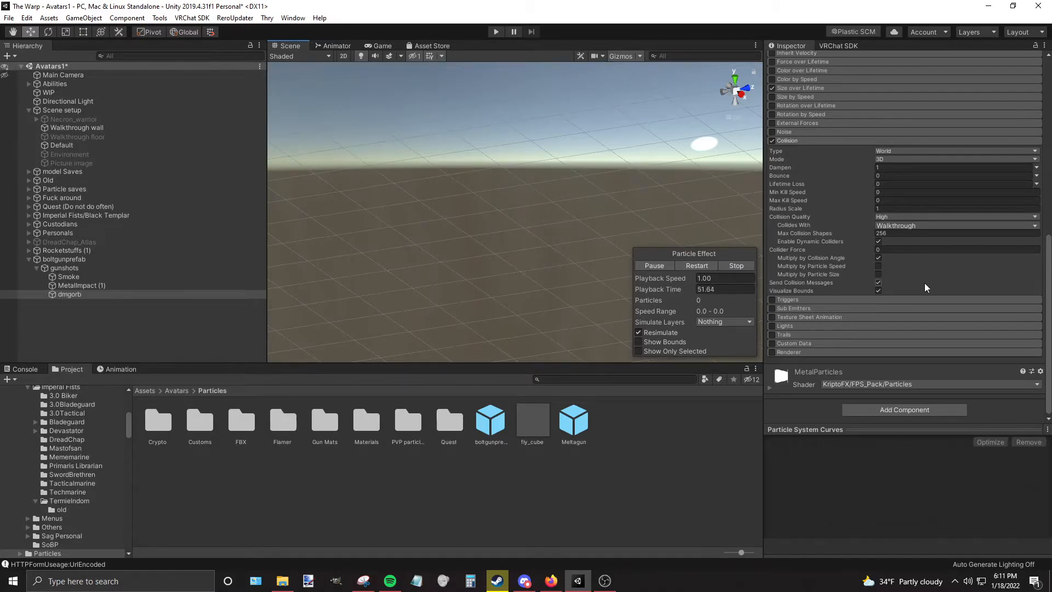
Set the Start Size of dmgorb to 4 and check the enlarged particle bounds in the scene.
scroll(923, 283, "up", 10)
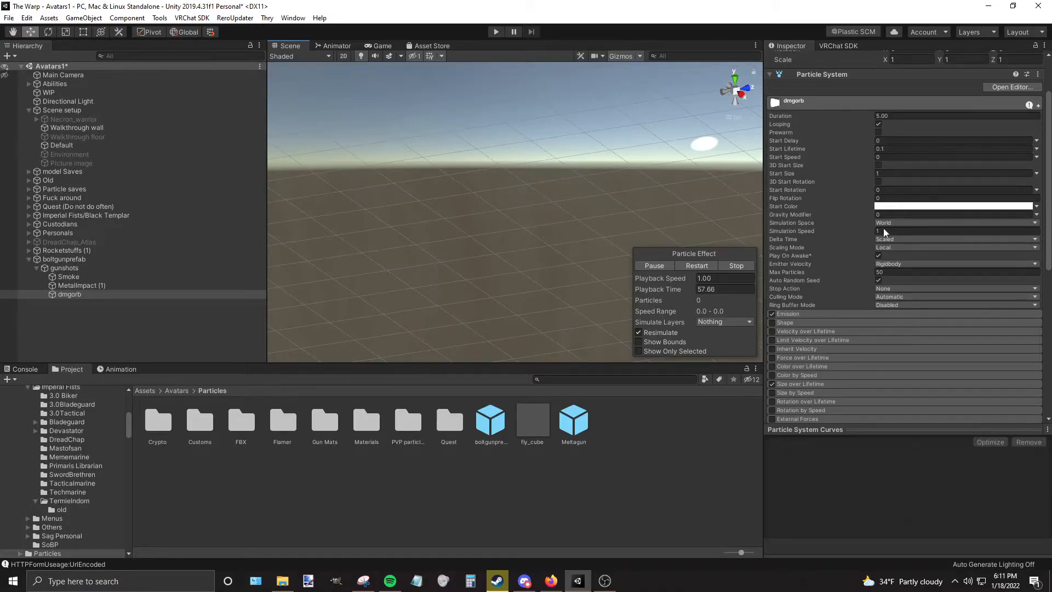
left_click(894, 173)
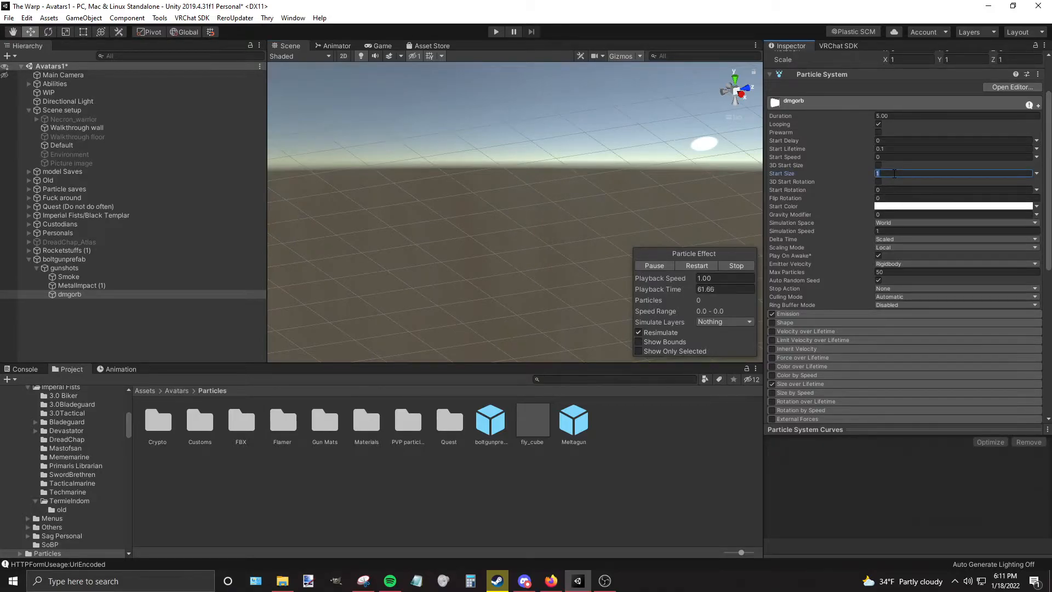
key("Return")
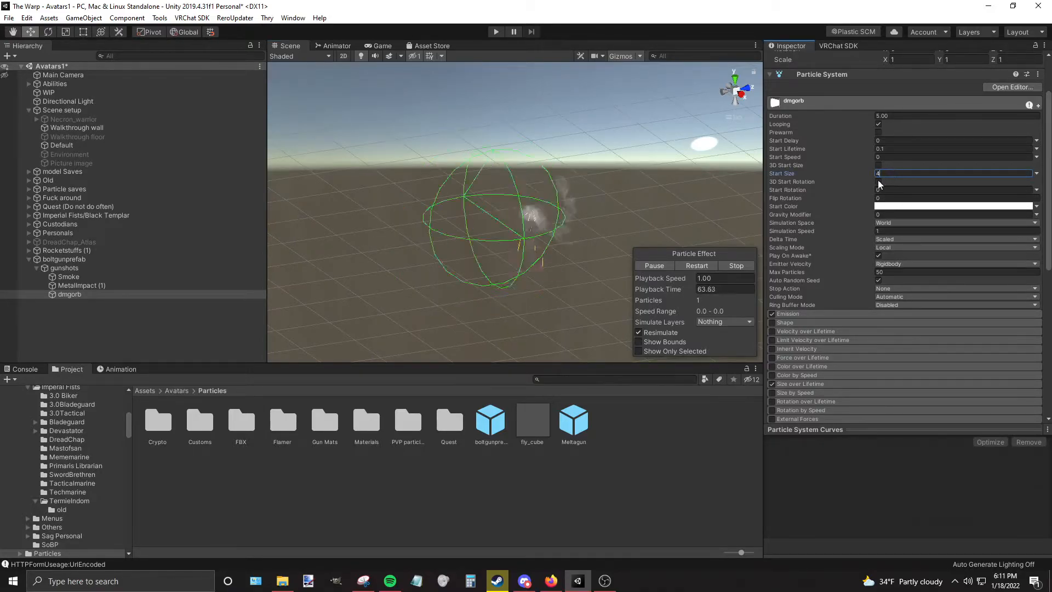
scroll(525, 267, "down", 3)
middle_click_drag(524, 267, 623, 256)
left_click_drag(623, 256, 654, 241, "alt")
right_click_drag(551, 263, 603, 256)
middle_click_drag(541, 272, 629, 278)
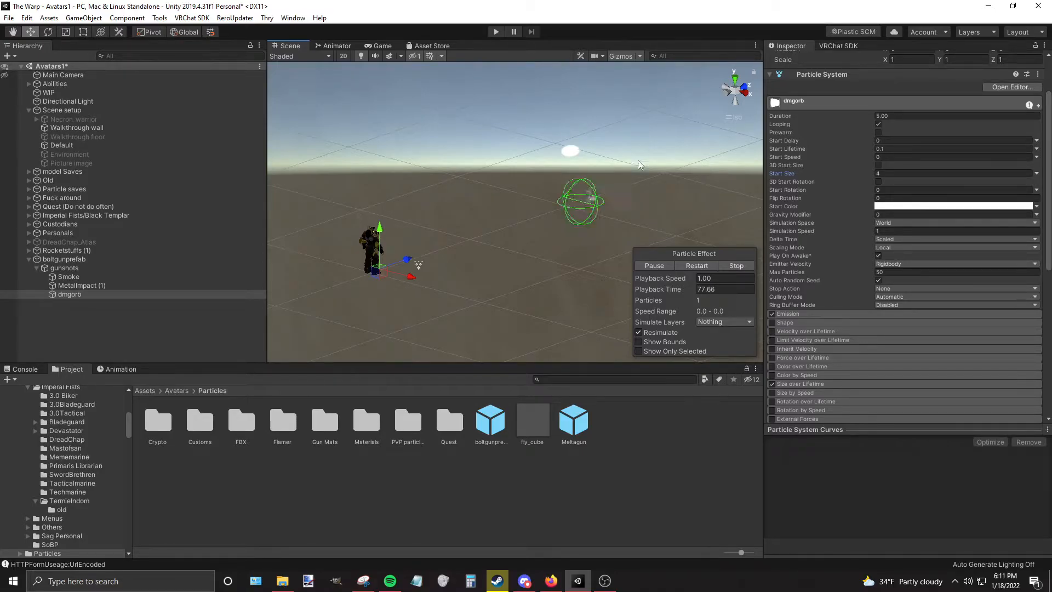
Set the Start Size of the dmgorb particle system to 3.
left_click(877, 173)
type("3")
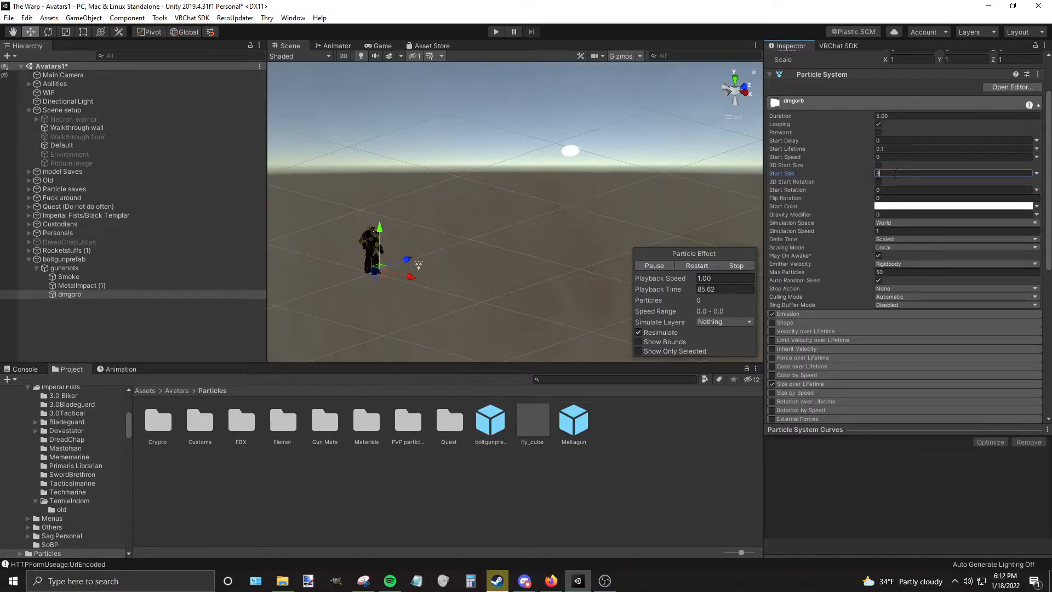
Set the gunshots burst Cycles to 1 and its Max Particles to 100.
left_click(907, 366)
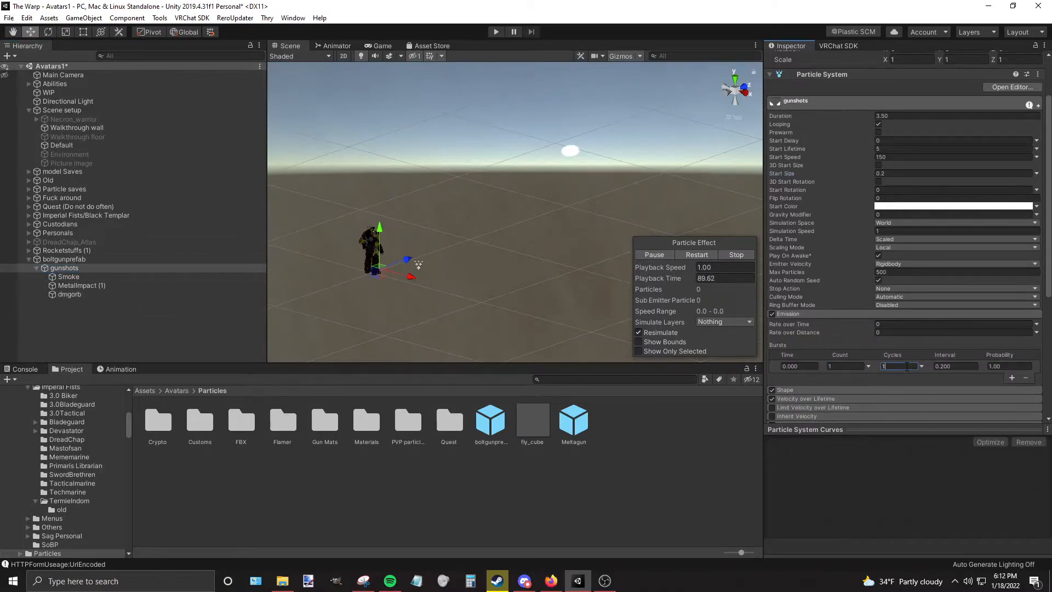
left_click(902, 272)
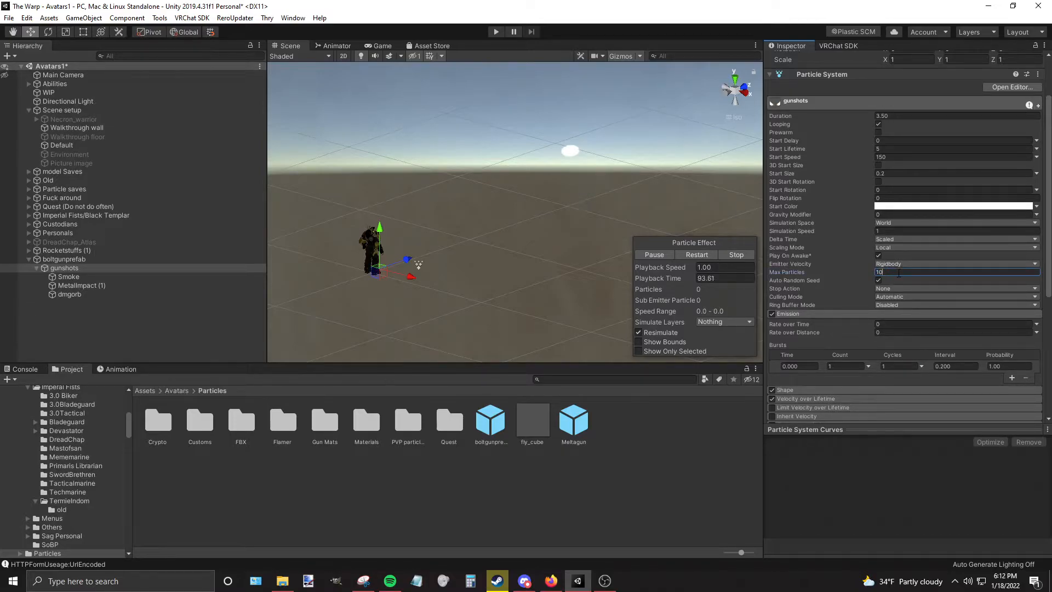
type("100")
key("Return")
Select the Walkthrough wall in the scene and deactivate it.
right_click_drag(605, 228, 501, 233)
left_click_drag(502, 233, 658, 224, "alt")
left_click(582, 232)
left_click(793, 61)
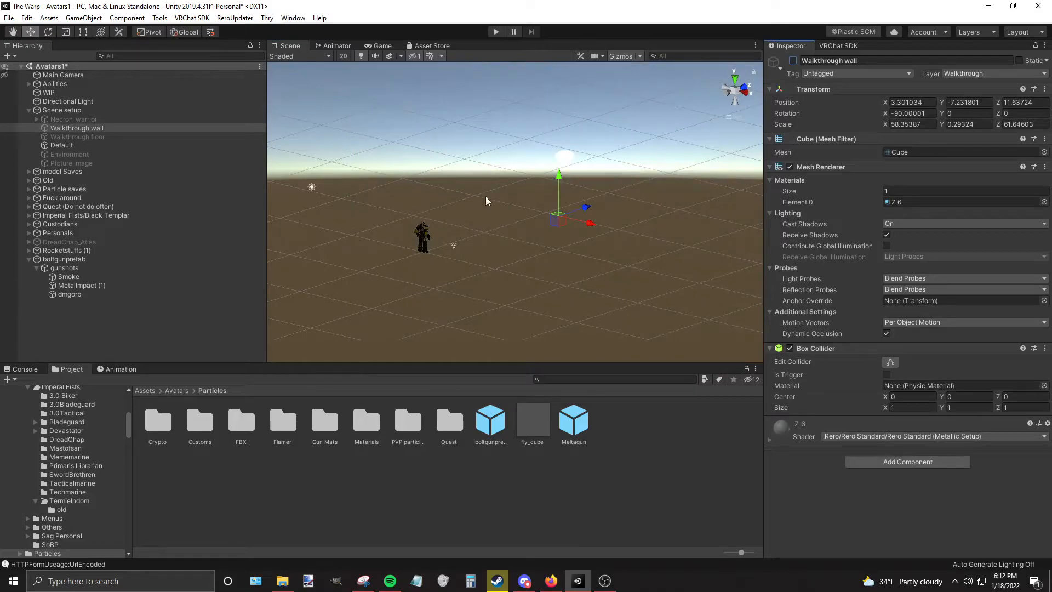
Select gunshots and restart its particle preview to watch the shots fly without the wall.
left_click(90, 259)
left_click(110, 268)
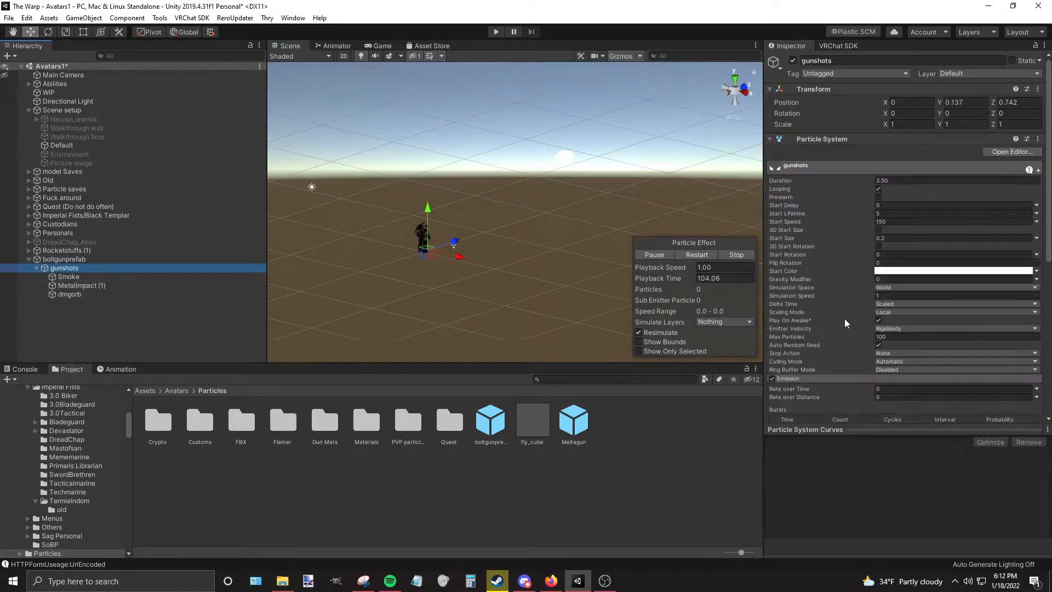
left_click(695, 254)
mouse_move(584, 214)
left_mouse_down("alt")
mouse_move(510, 221)
mouse_move(579, 229)
left_mouse_up("alt")
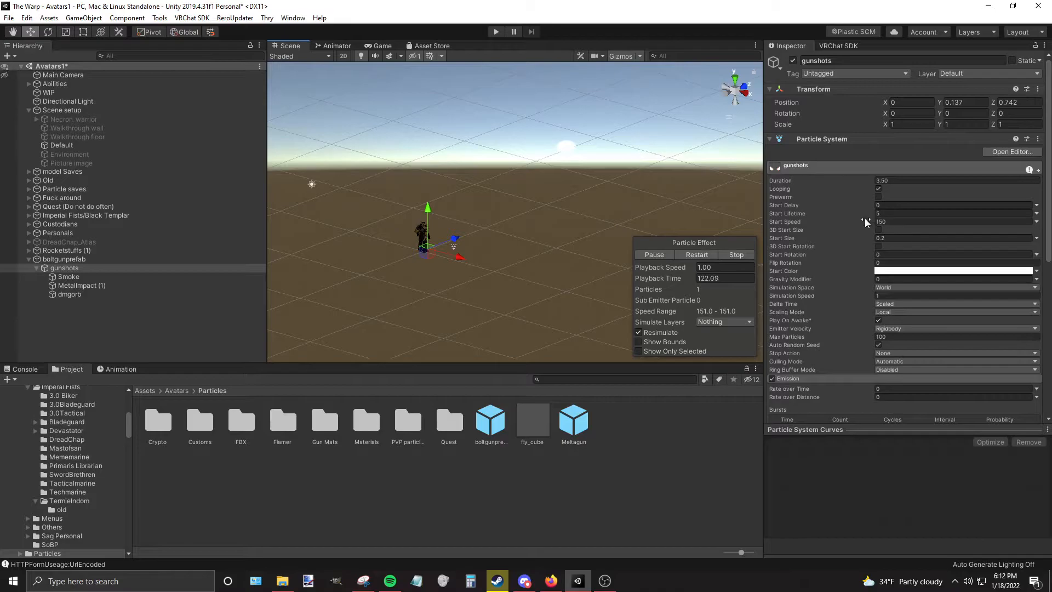
Set the gunshots Max Particles to 1 and its burst Cycles to 4.
left_click(904, 337)
type("1")
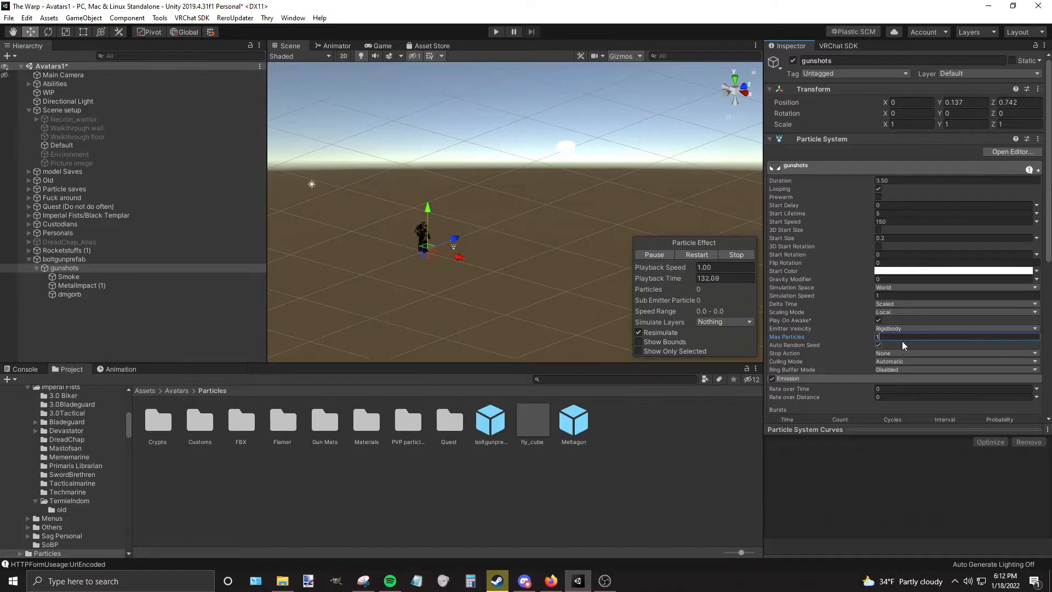
key("BackSpace")
type("50")
key("BackSpace")
key("BackSpace")
type("100")
key("BackSpace")
type("1")
scroll(915, 337, "down", 3)
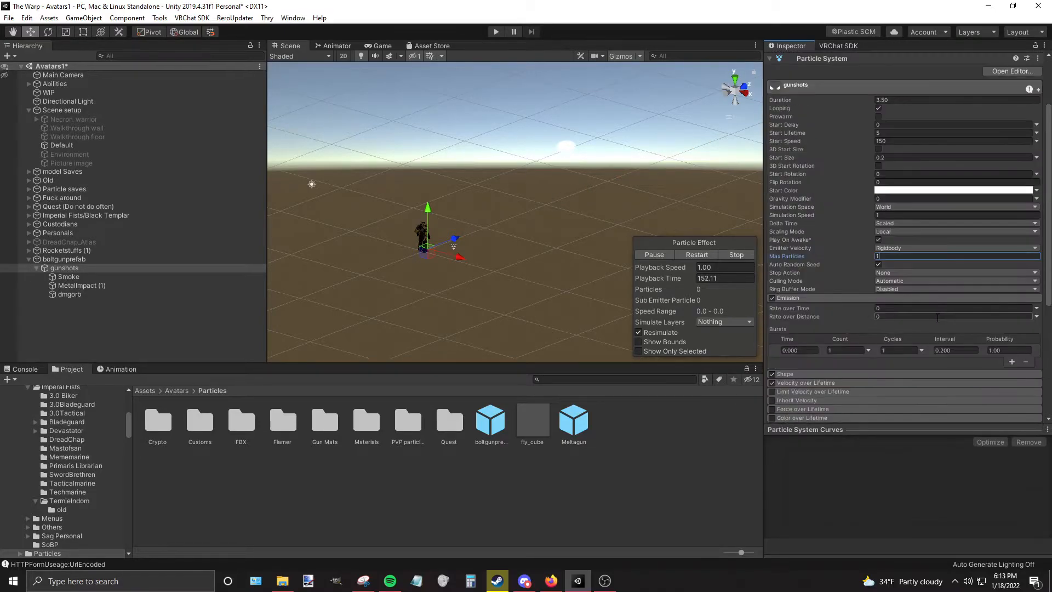
left_click(905, 351)
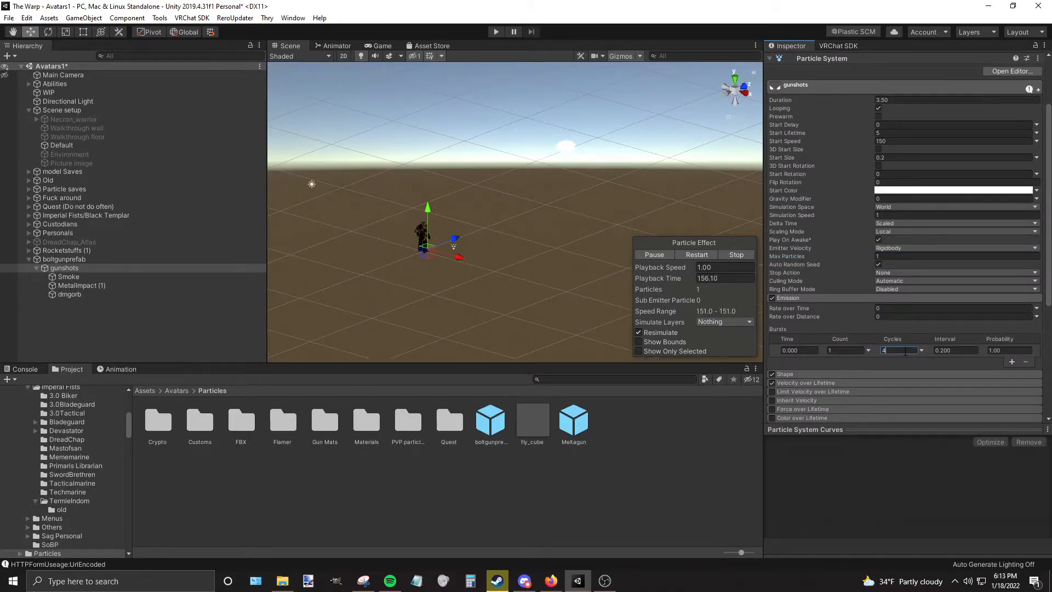
Reactivate the Walkthrough wall so it stands in front of the shots again.
left_click(107, 128)
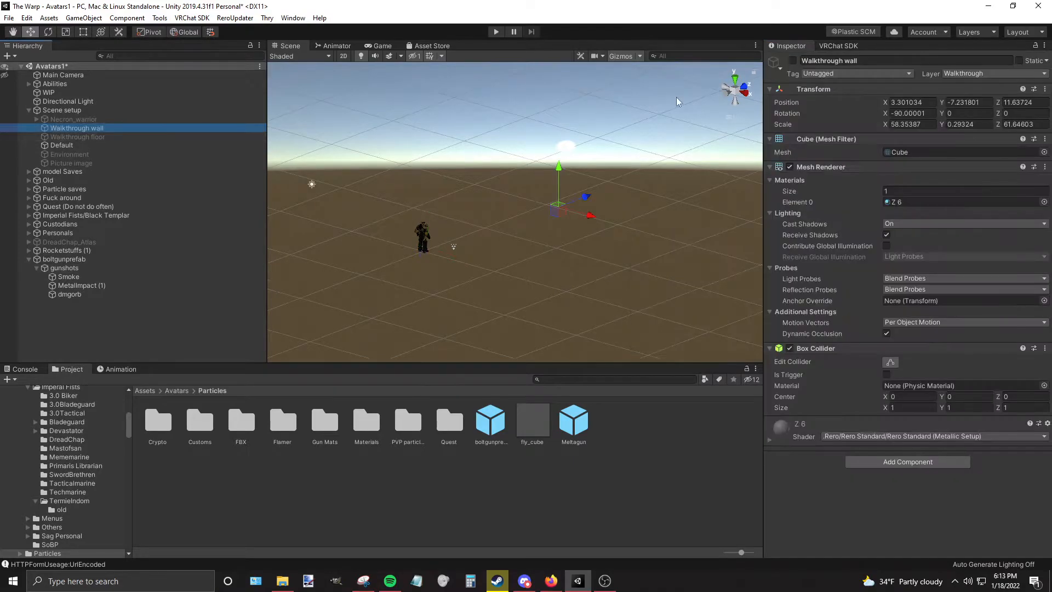
left_click(794, 61)
left_click(84, 283)
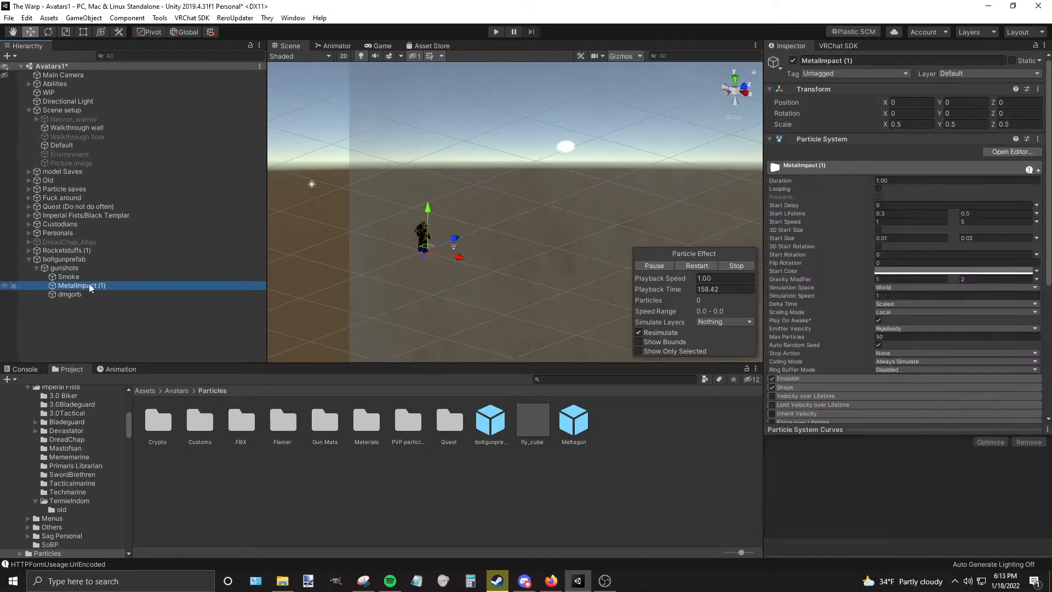
Select gunshots and raise it along the vertical axis to a Y position of about 3.1.
left_click(77, 271)
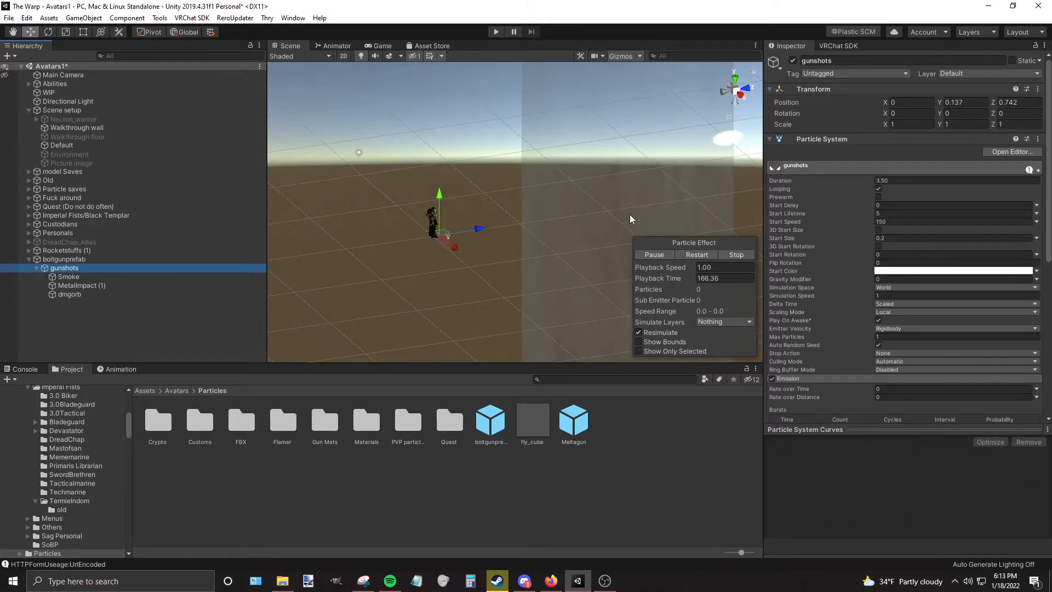
scroll(590, 252, "up", 3)
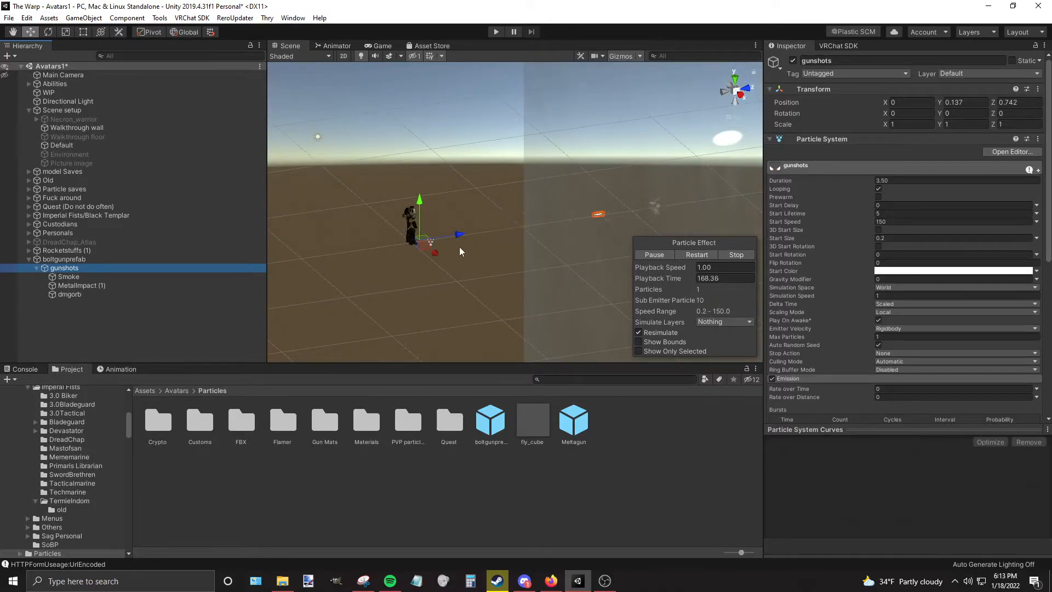
left_click_drag(420, 202, 422, 170)
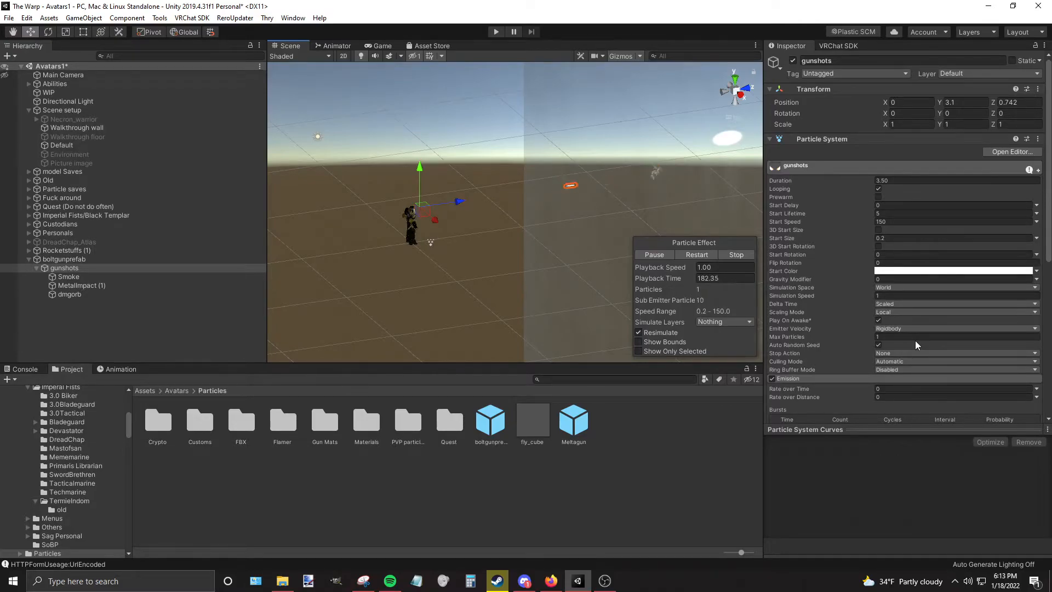
Try a Gravity Modifier of 1 on the gunshots particle system.
left_click(892, 280)
type("1")
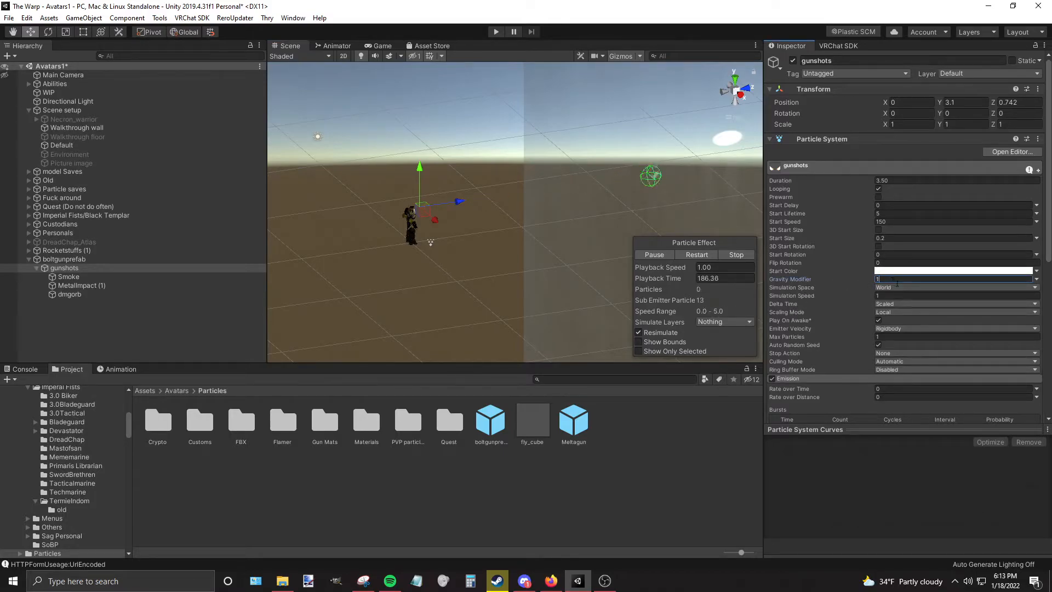
key("Return")
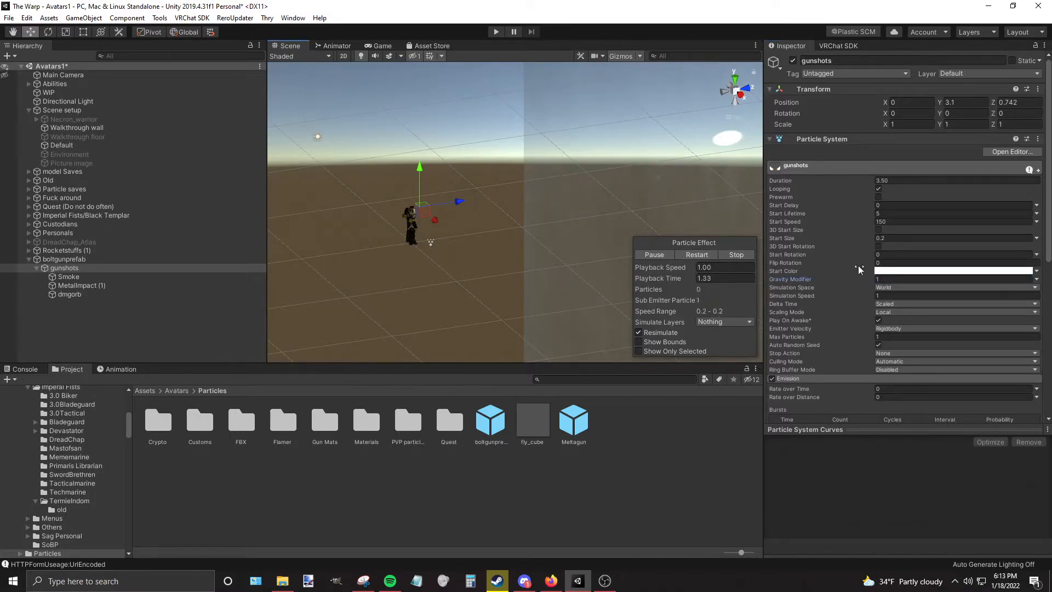
Set the gunshots Gravity Modifier to 5 and restart the preview to watch the bullet drop.
left_click(885, 279)
type("5")
left_click(693, 252)
right_click_drag(570, 236, 492, 197)
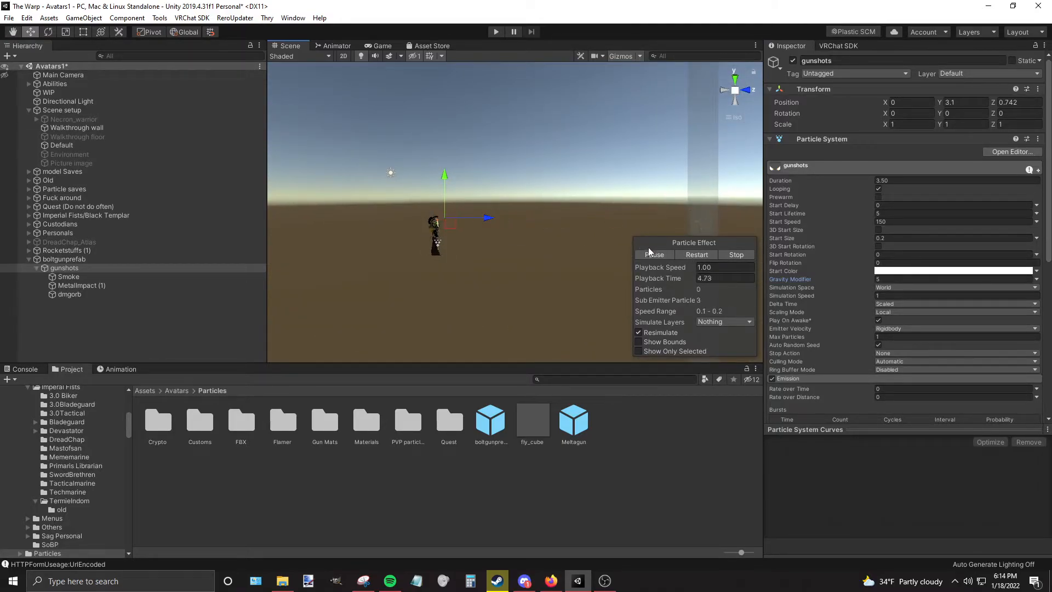
Try a Gravity Modifier of 3 on gunshots and check the bullet path in the scene.
left_click(895, 280)
type("3")
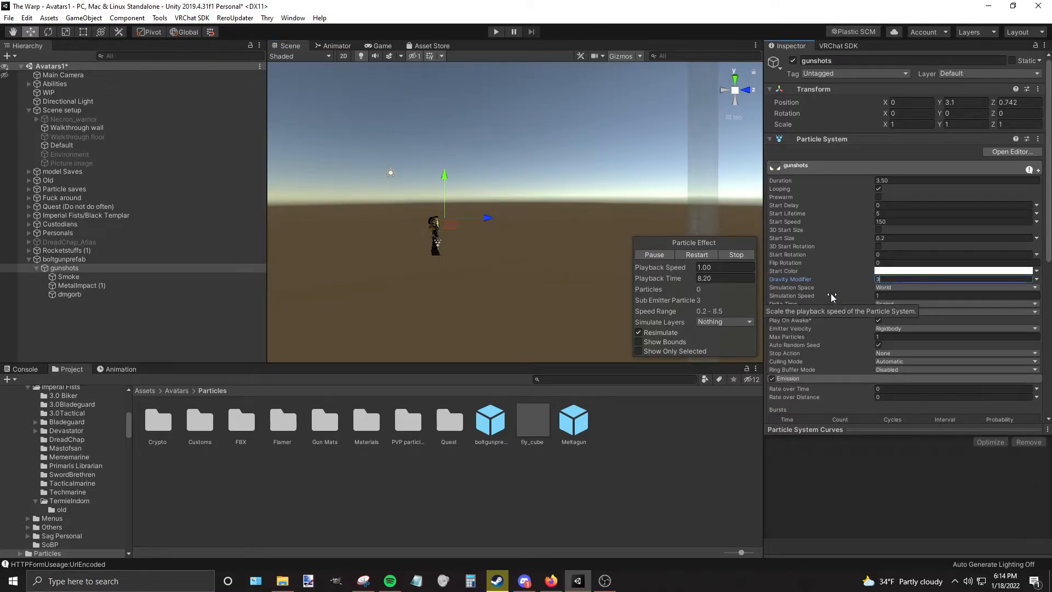
right_click_drag(607, 260, 534, 271)
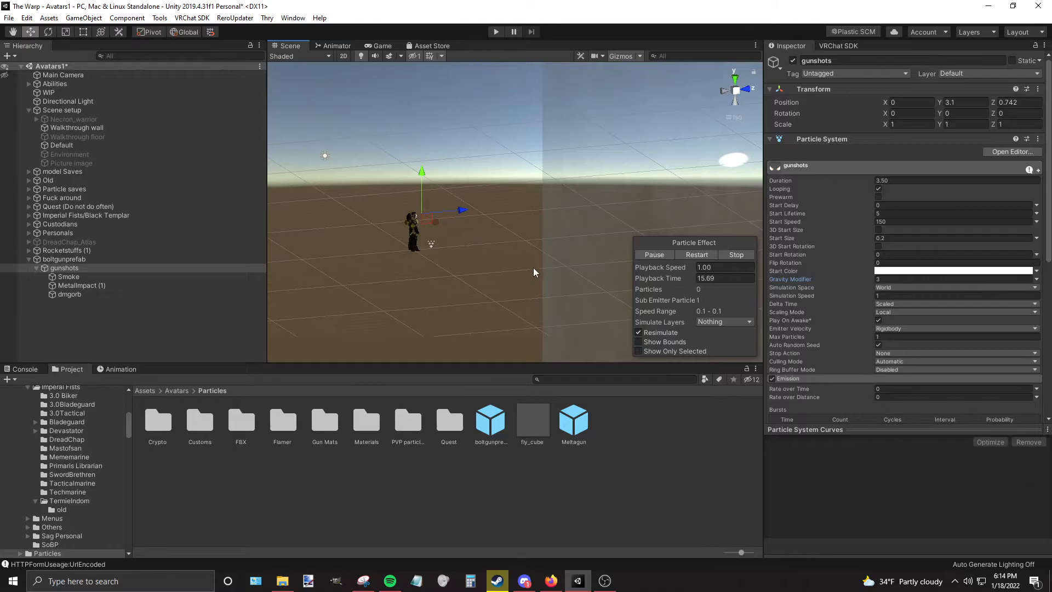
Return the gunshots Gravity Modifier to 5 and view the shots hitting the wall.
left_click(894, 280)
key("BackSpace")
type("5")
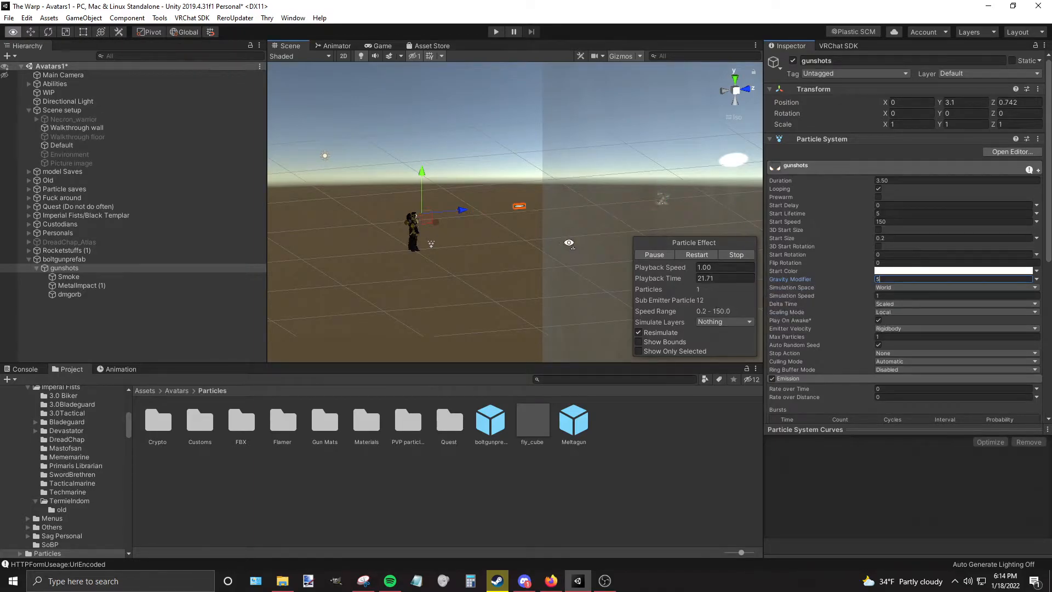
left_click_drag(612, 239, 602, 287, "alt")
Change the Render Mode of the gunshots Renderer to Mesh.
scroll(958, 316, "down", 5)
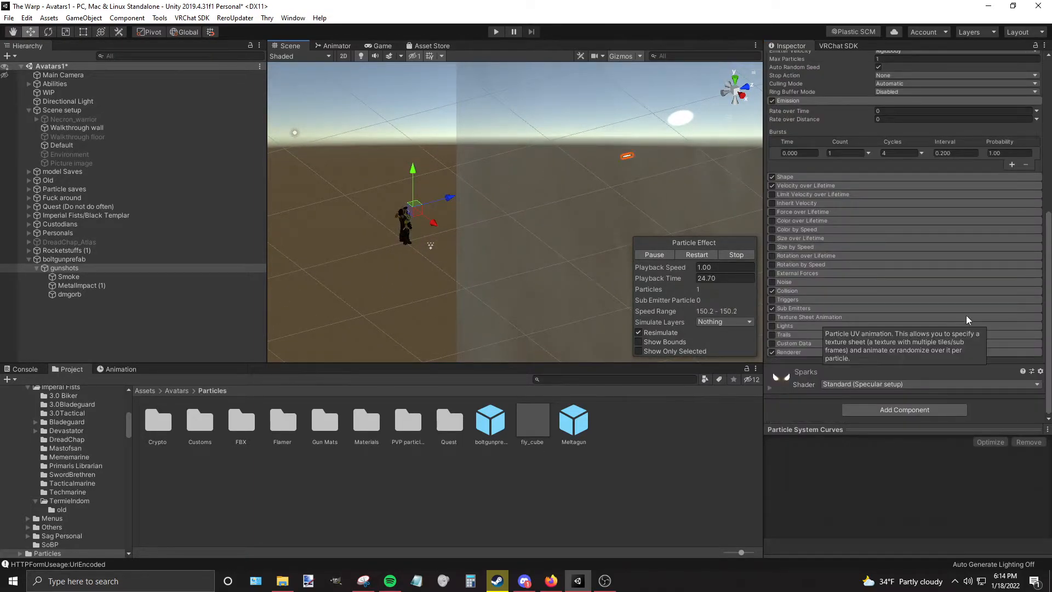
left_click(807, 351)
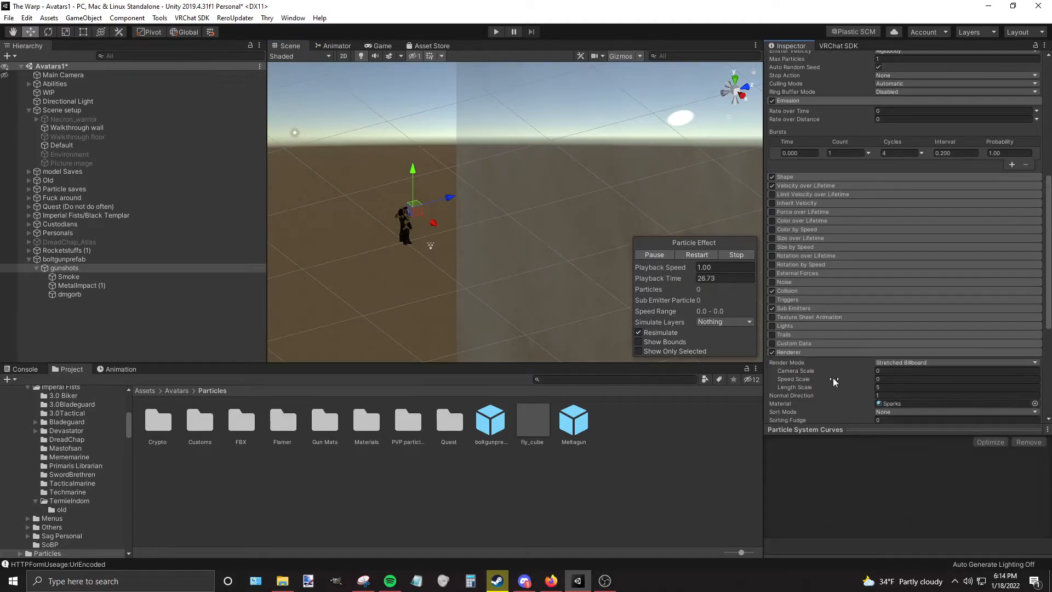
left_click(928, 362)
left_click(926, 421)
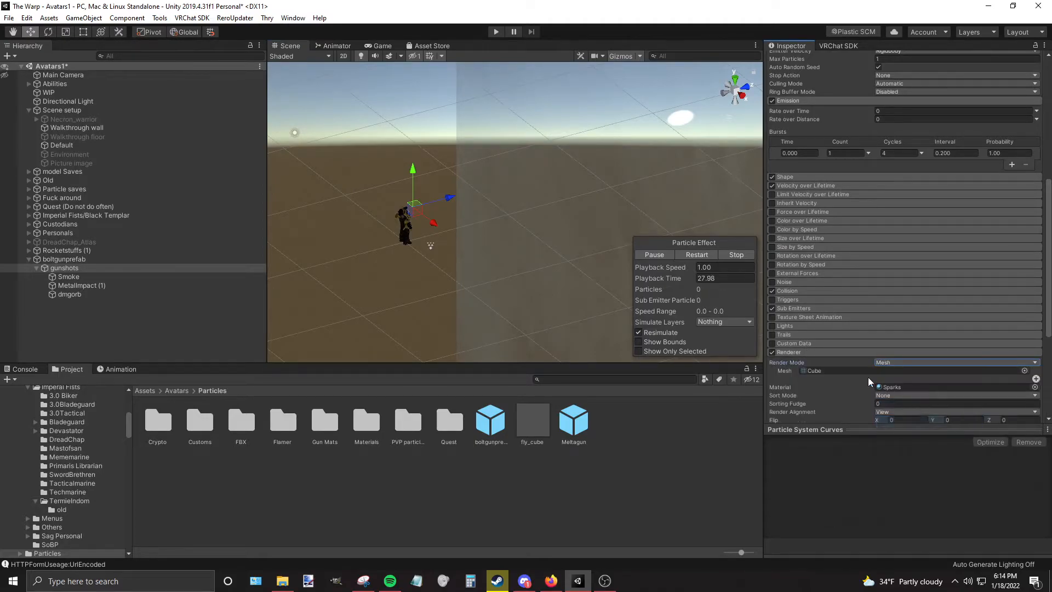
Search the meshes for "rock", assign the rocket mesh to the gunshots Renderer and inspect the shots up close.
scroll(907, 358, "down", 2)
left_click_drag(562, 272, 598, 275, "alt")
left_click(1024, 271)
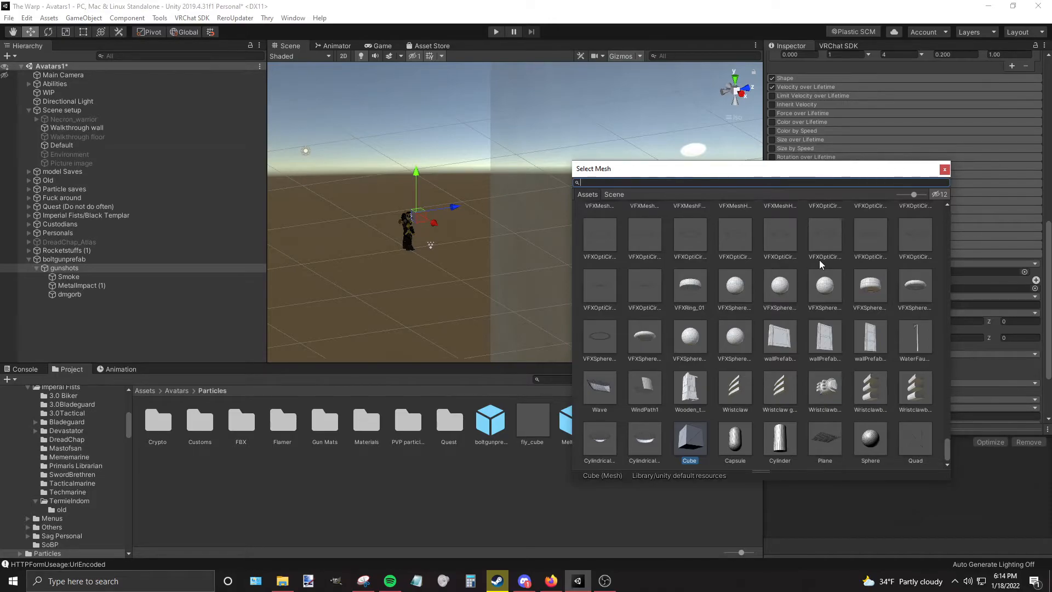
type("rock")
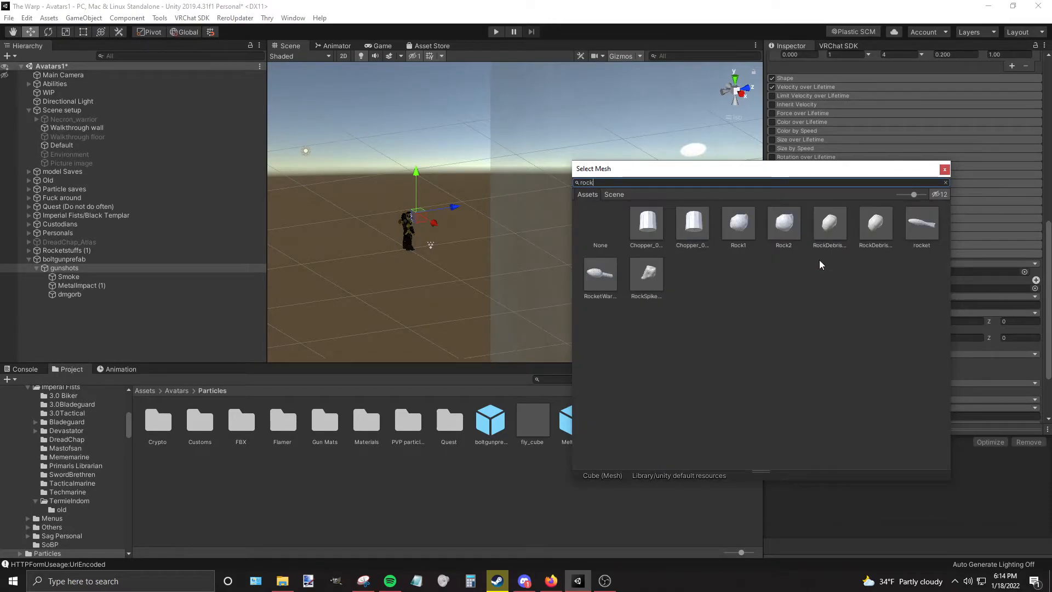
double_click(936, 219)
scroll(472, 231, "up", 12)
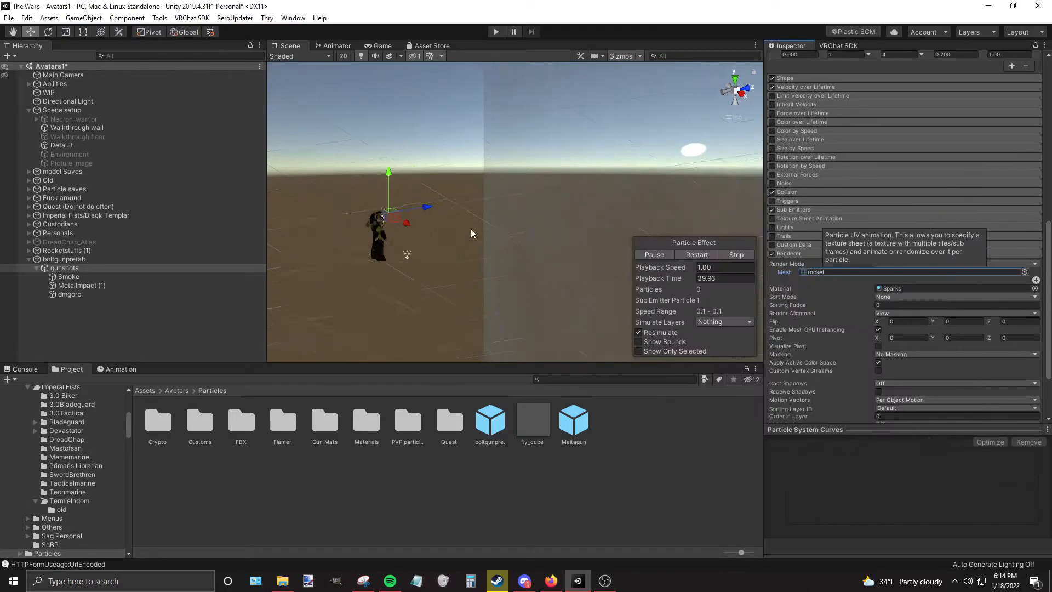
middle_click_drag(501, 236, 573, 241)
scroll(572, 241, "up", 8)
right_click_drag(572, 240, 539, 226)
scroll(539, 227, "down", 4)
middle_click_drag(565, 252, 541, 224)
right_click_drag(541, 223, 570, 234)
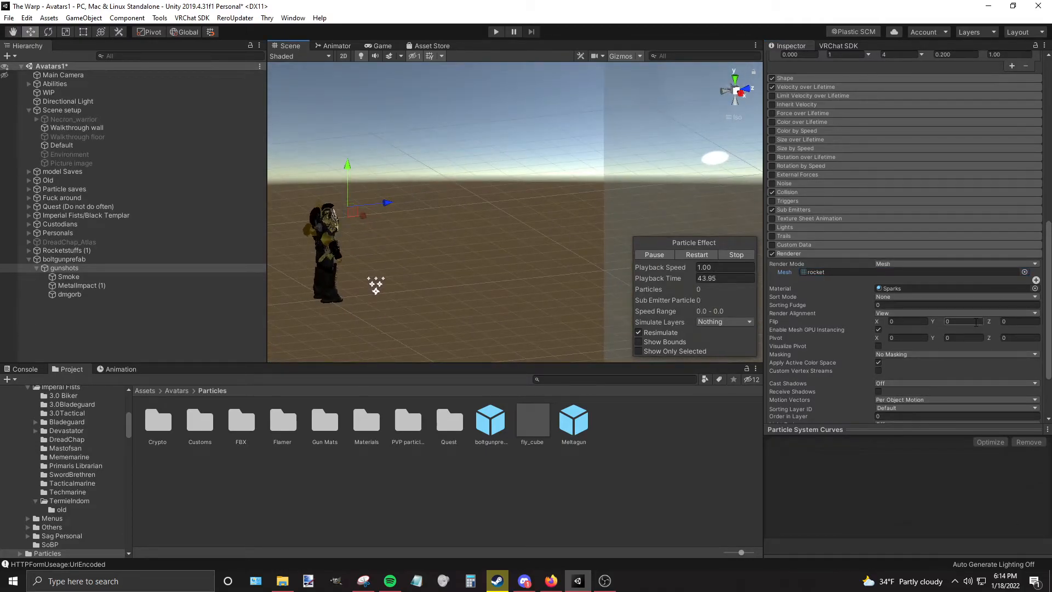
Set the Render Alignment of the gunshots Renderer to Velocity and check the rockets in the scene.
scroll(975, 321, "down", 3)
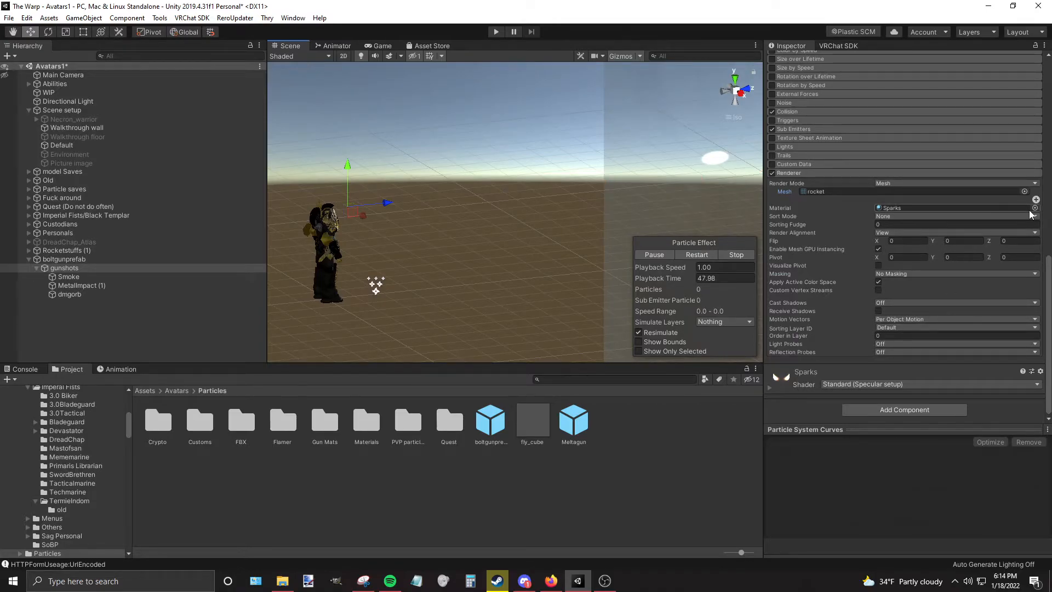
left_click(1030, 232)
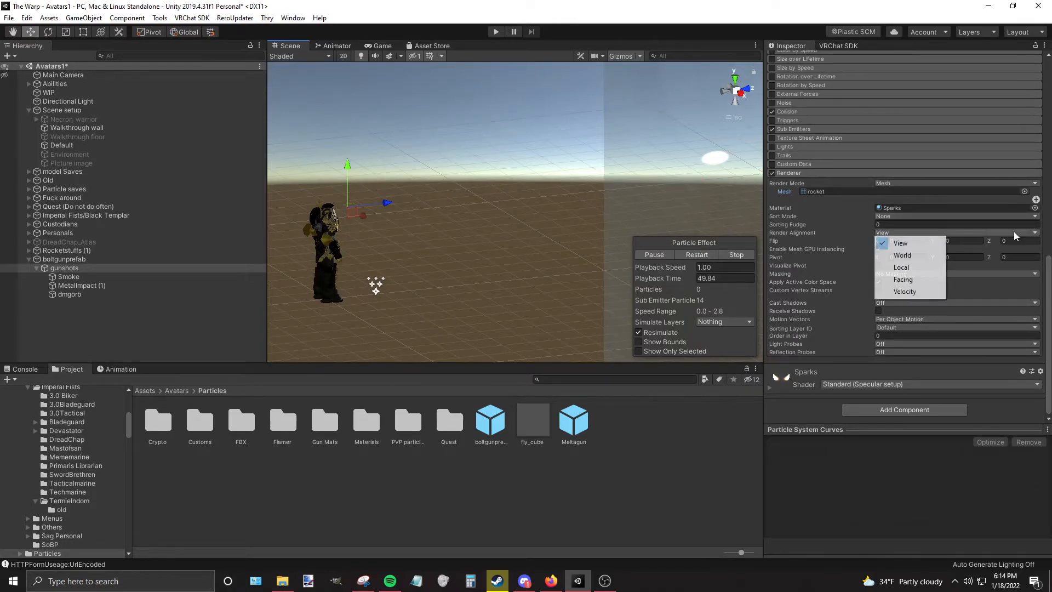
left_click(927, 291)
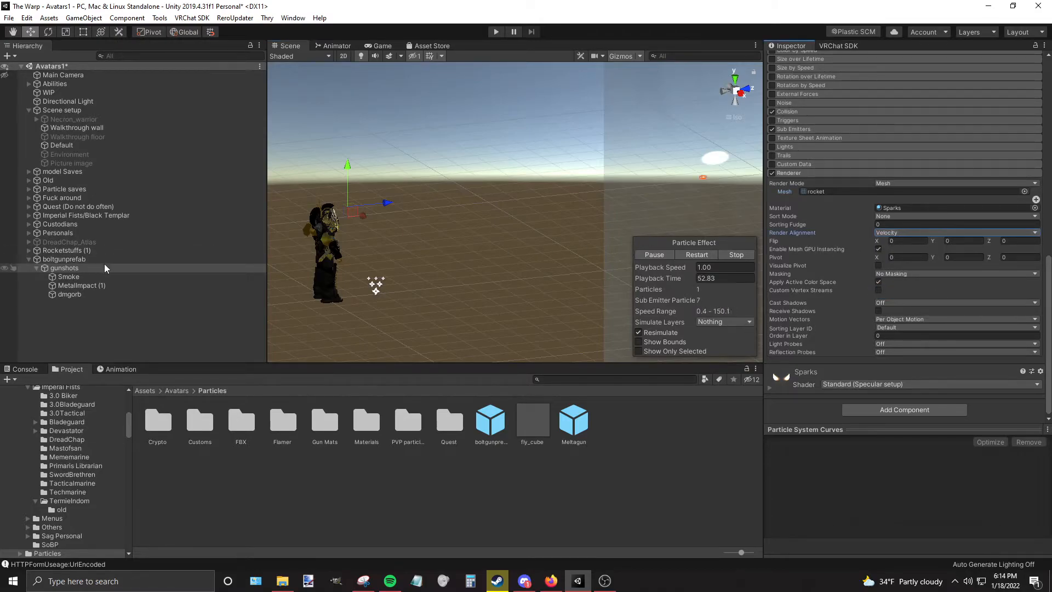
middle_click_drag(507, 212, 500, 266)
right_click_drag(500, 265, 579, 351)
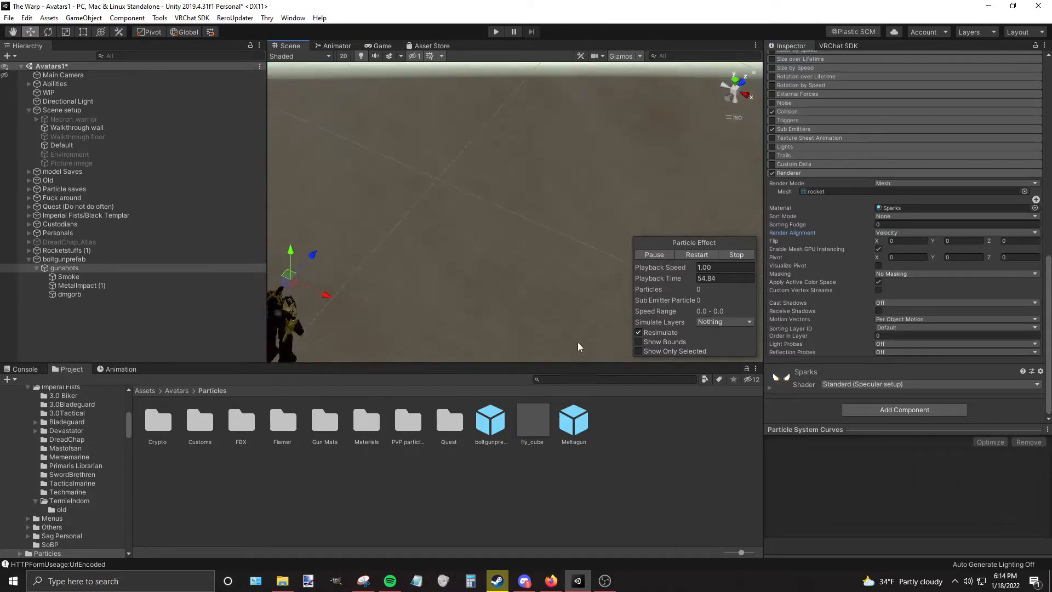
Set the Start Size of the gunshots particle system to 1.
scroll(866, 317, "up", 15)
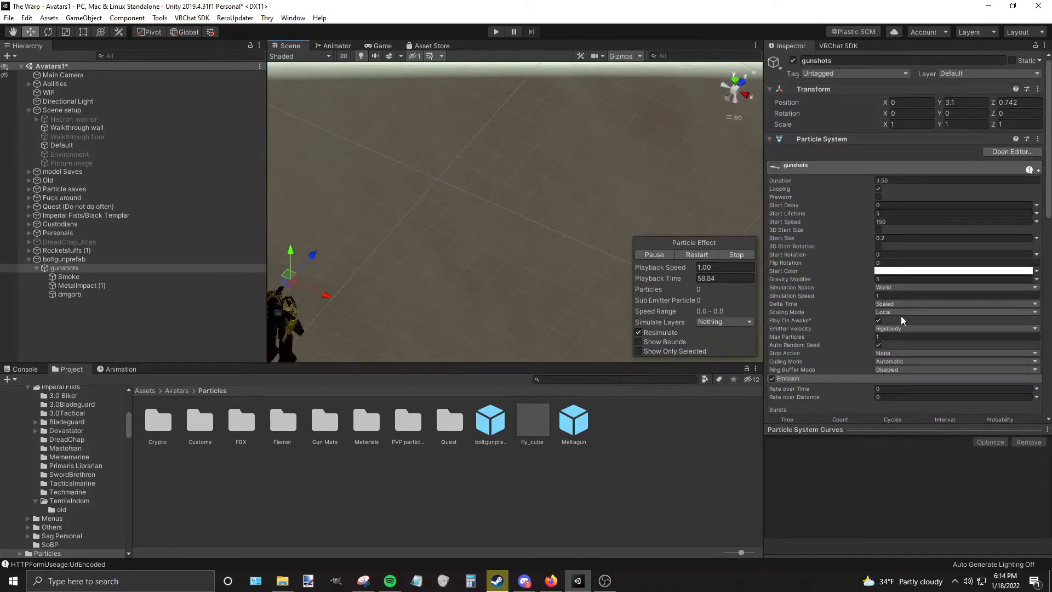
middle_click_drag(499, 271, 564, 262)
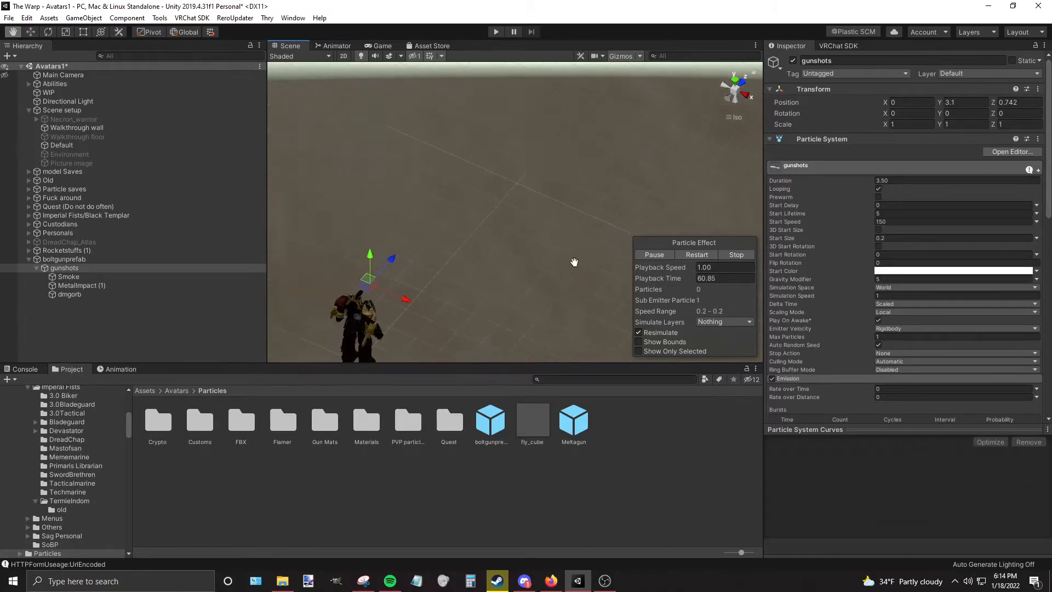
right_click_drag(563, 262, 514, 227)
left_click(897, 238)
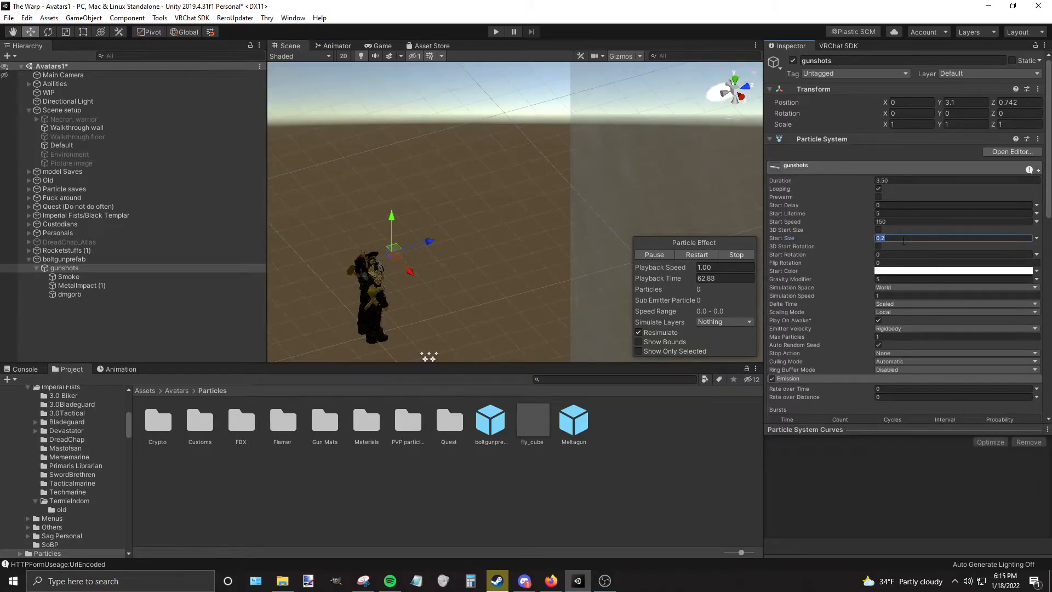
type("1")
Pause the particle preview with a rocket in flight and examine its size and orientation up close.
right_click_drag(721, 262, 466, 166)
scroll(465, 167, "down", 3)
middle_click_drag(545, 220, 549, 243)
left_click(672, 256)
right_click_drag(584, 214, 437, 272)
middle_click_drag(594, 236, 427, 207)
right_click_drag(483, 230, 591, 195)
left_click_drag(592, 195, 613, 187, "alt")
middle_click_drag(613, 186, 573, 209)
scroll(899, 262, "down", 10)
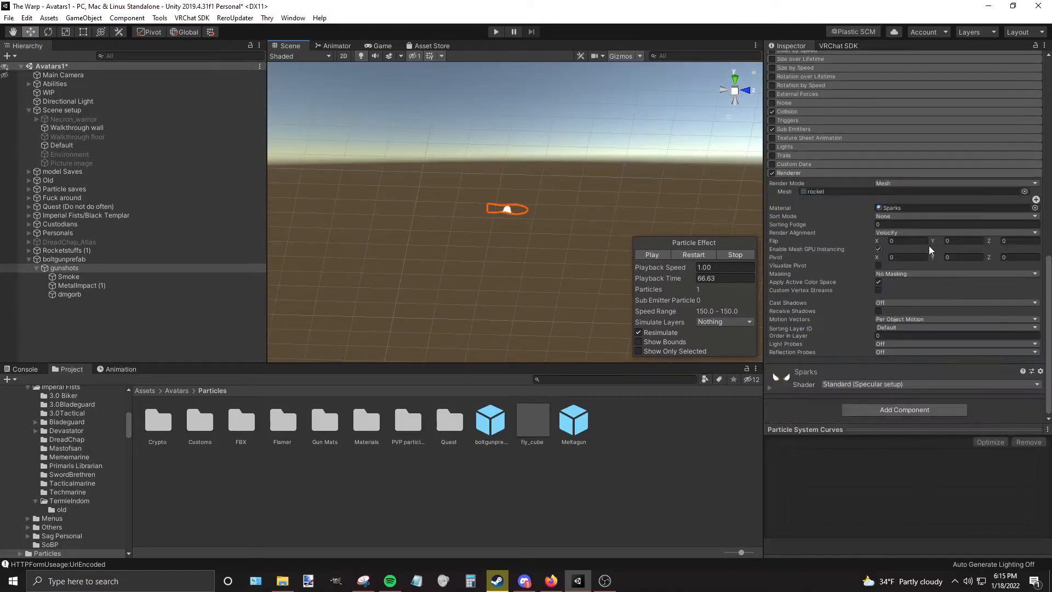
Search the materials for "rocke", assign the rocket material to the gunshots Renderer and inspect the textured rocket up close.
left_click(1034, 208)
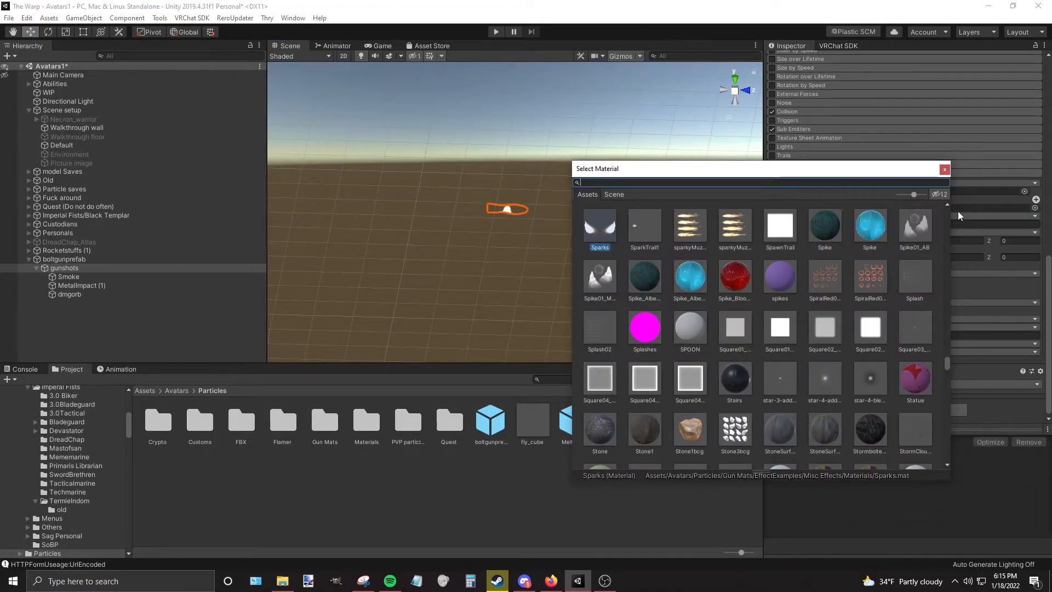
type("roce")
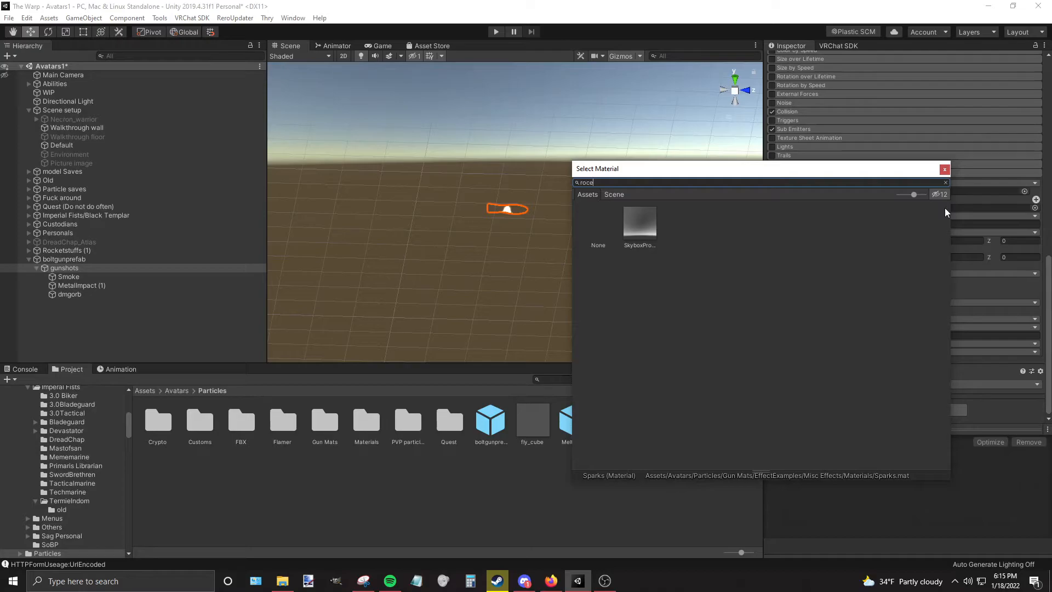
key("BackSpace")
type("ke")
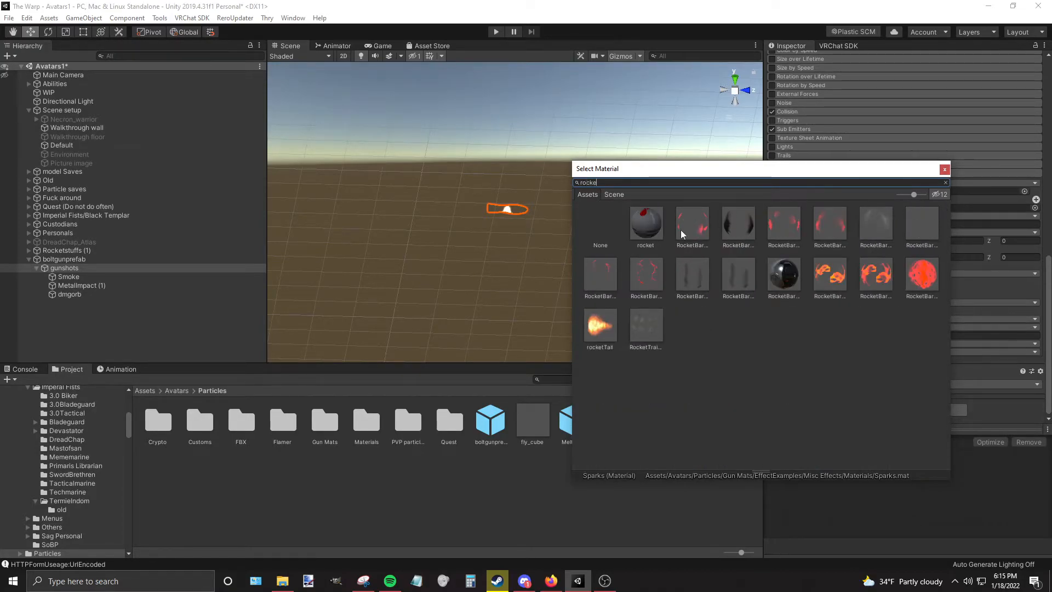
double_click(646, 222)
scroll(544, 235, "up", 5)
left_click_drag(548, 243, 564, 228, "alt")
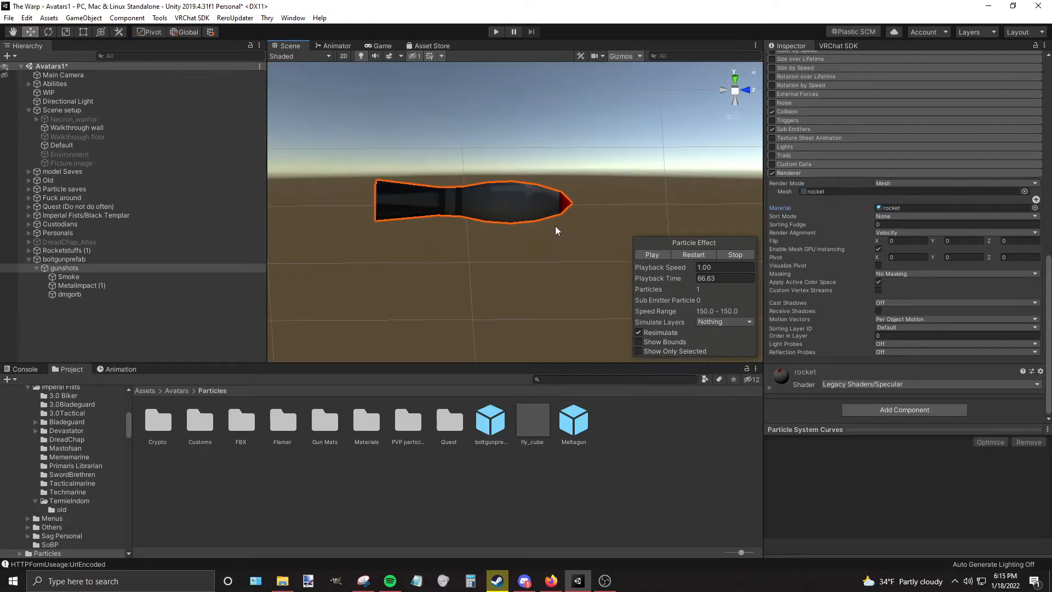
scroll(555, 226, "down", 4)
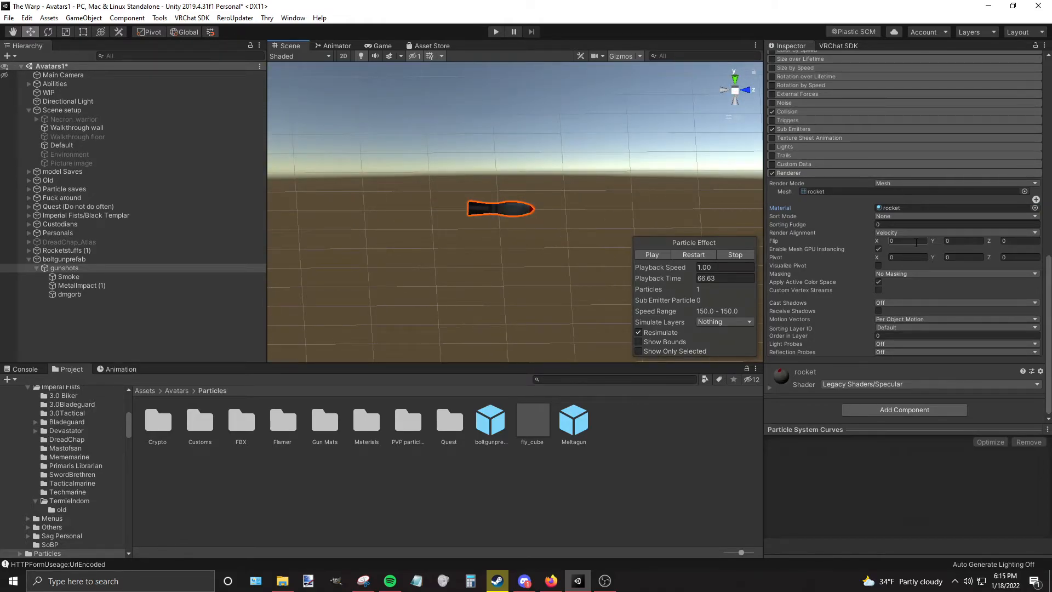
Set the Collision Radius Scale of the gunshots particle system to 0.54, checking the collision sphere against the rocket.
left_click(809, 110)
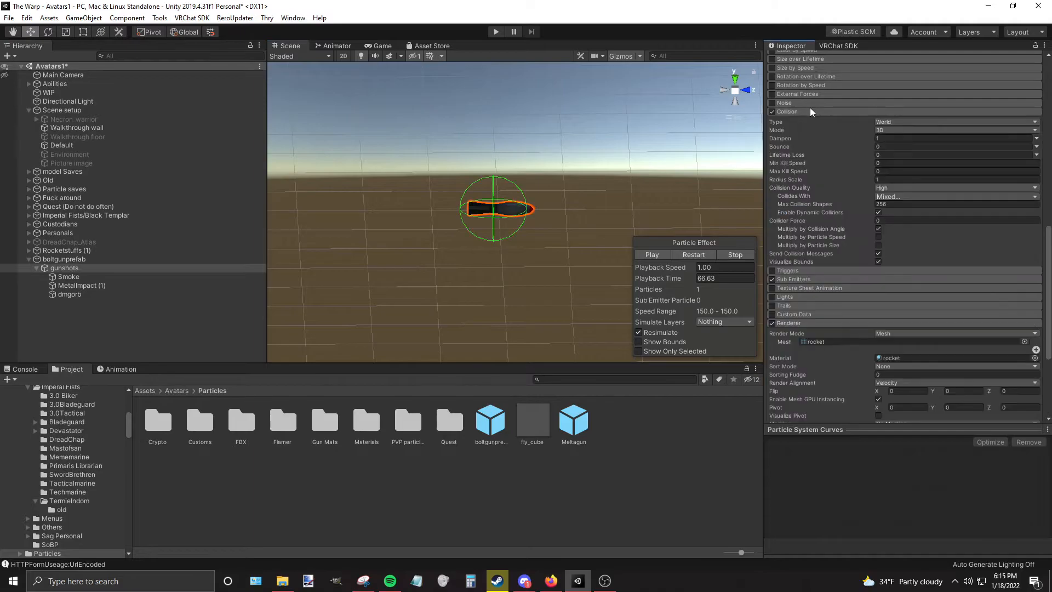
mouse_move(555, 260)
right_mouse_down()
mouse_move(315, 268)
mouse_move(567, 258)
right_mouse_up()
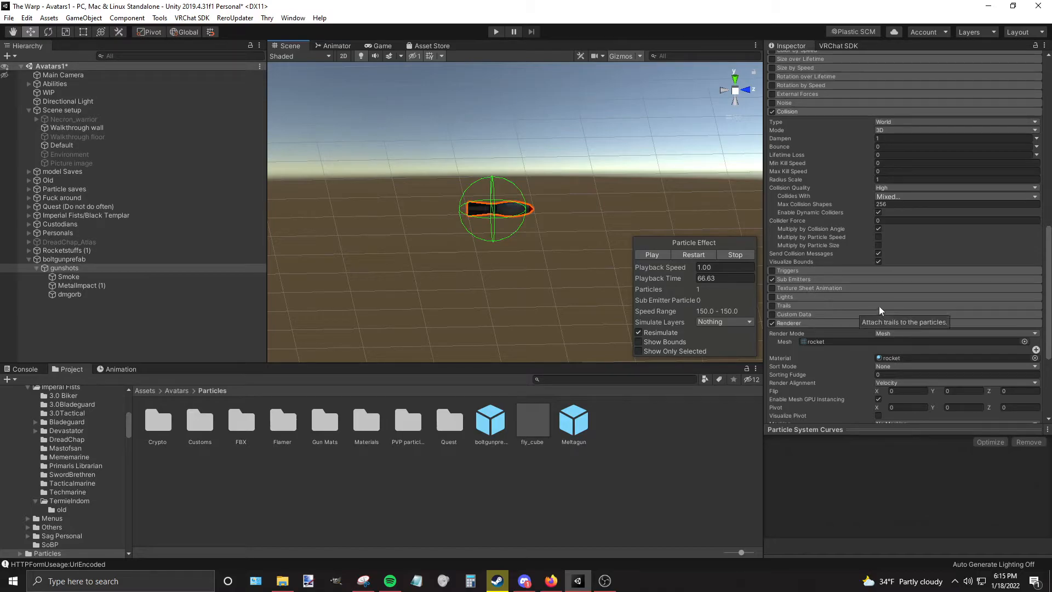
scroll(881, 309, "up", 6)
scroll(948, 302, "down", 3)
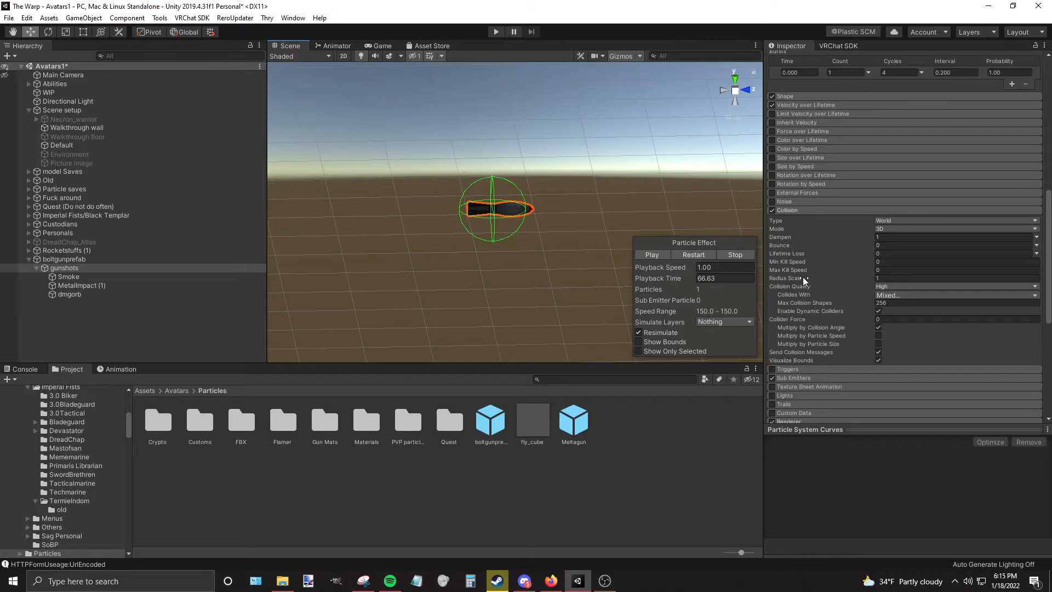
left_click_drag(824, 278, 817, 277)
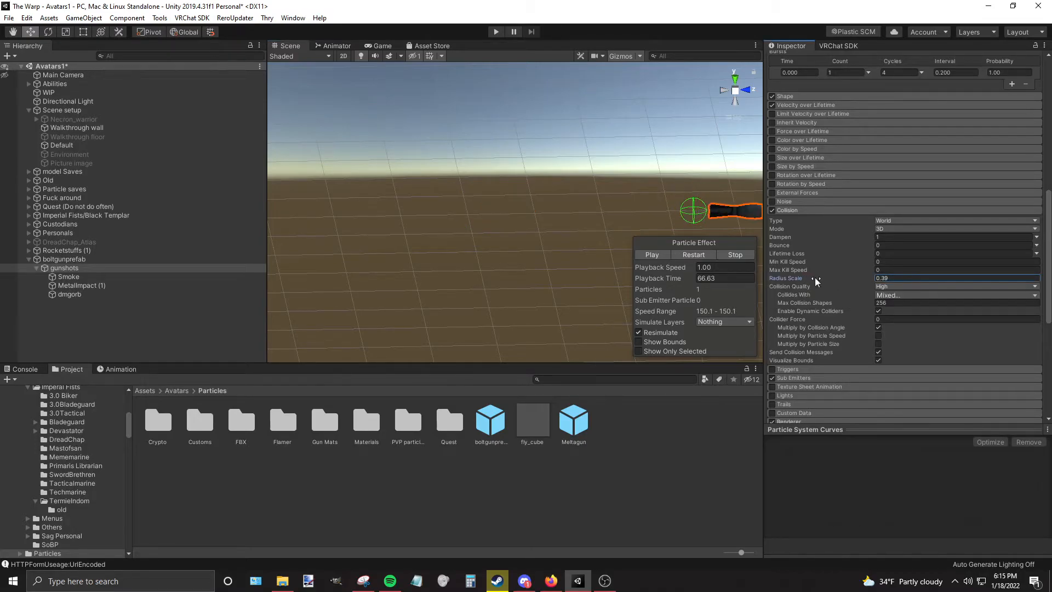
middle_click_drag(588, 233, 428, 233)
right_click_drag(535, 256, 586, 270)
left_click_drag(828, 280, 831, 280)
right_click_drag(548, 263, 529, 246)
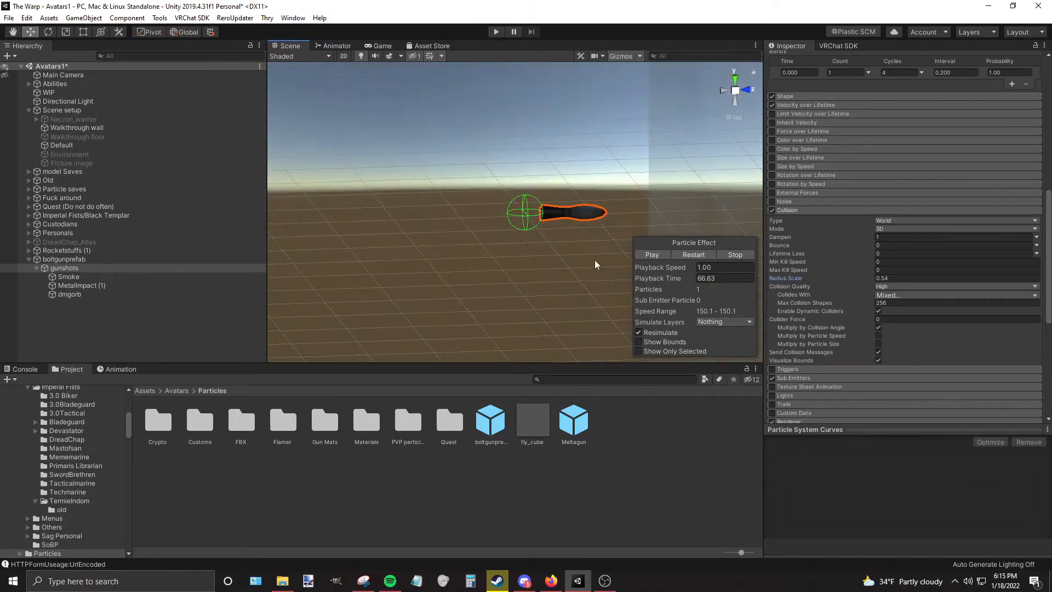
Examine the rocket and its collision sphere from several angles and distances, relative to the wall and the character.
middle_click_drag(564, 263, 476, 278)
scroll(483, 278, "down", 5)
right_click_drag(570, 281, 414, 308)
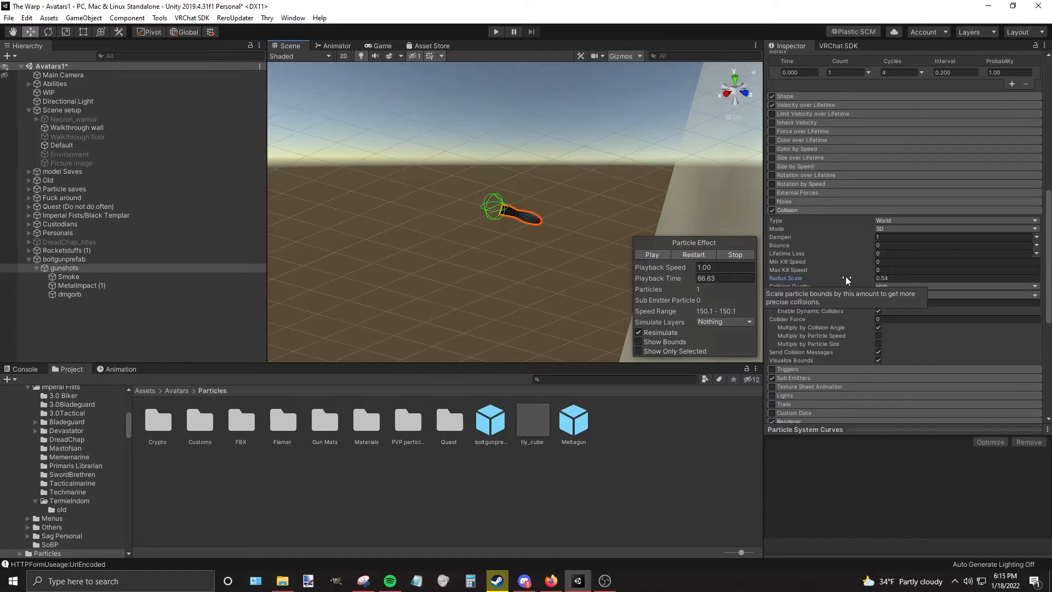
scroll(433, 245, "down", 7)
middle_click_drag(445, 248, 607, 283)
left_click_drag(607, 283, 786, 284, "alt")
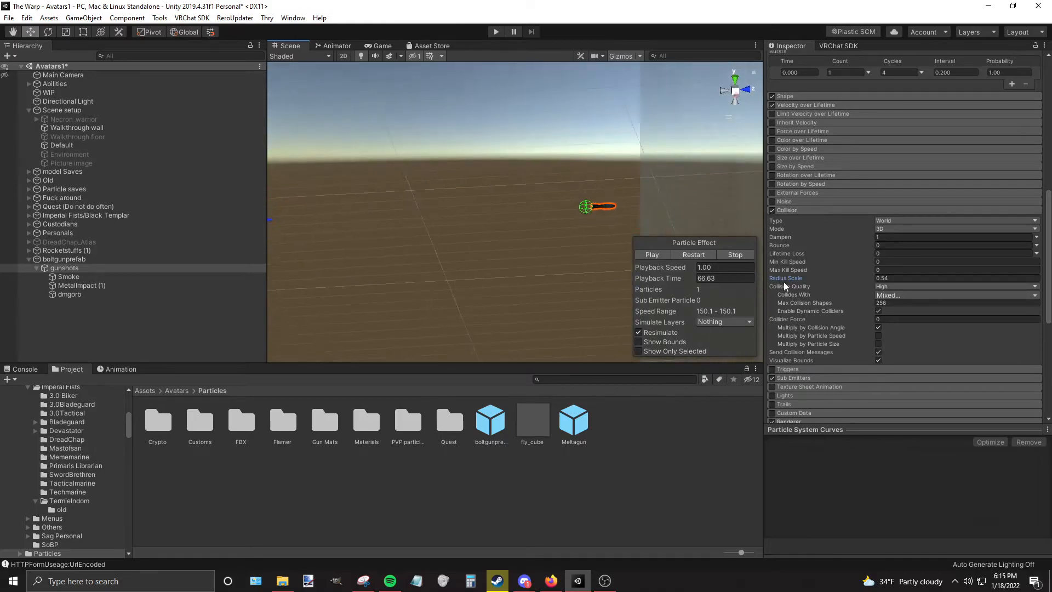
middle_click_drag(512, 285, 615, 280)
middle_click_drag(480, 298, 577, 328)
left_click_drag(510, 286, 602, 308, "alt")
middle_click_drag(599, 308, 523, 310)
left_click_drag(571, 314, 490, 303, "alt")
scroll(572, 304, "down", 4)
mouse_move(572, 305)
middle_mouse_down()
mouse_move(581, 317)
mouse_move(518, 274)
mouse_move(585, 285)
mouse_move(569, 286)
middle_mouse_up()
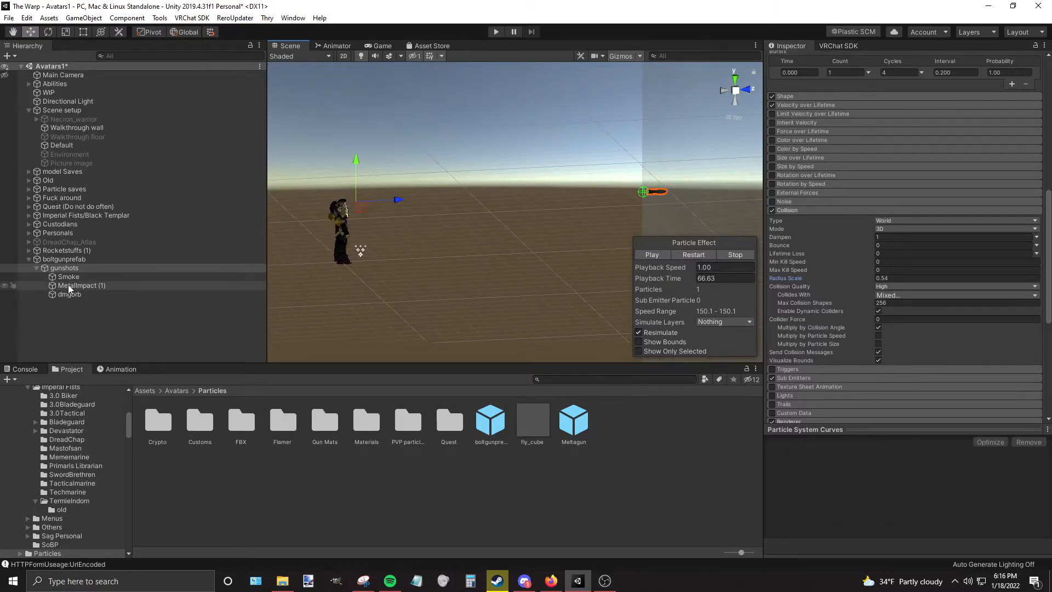
Search the project assets for "explosion" and add the Explosion prefab to the scene, previewing its effect beside the character.
left_click(593, 379)
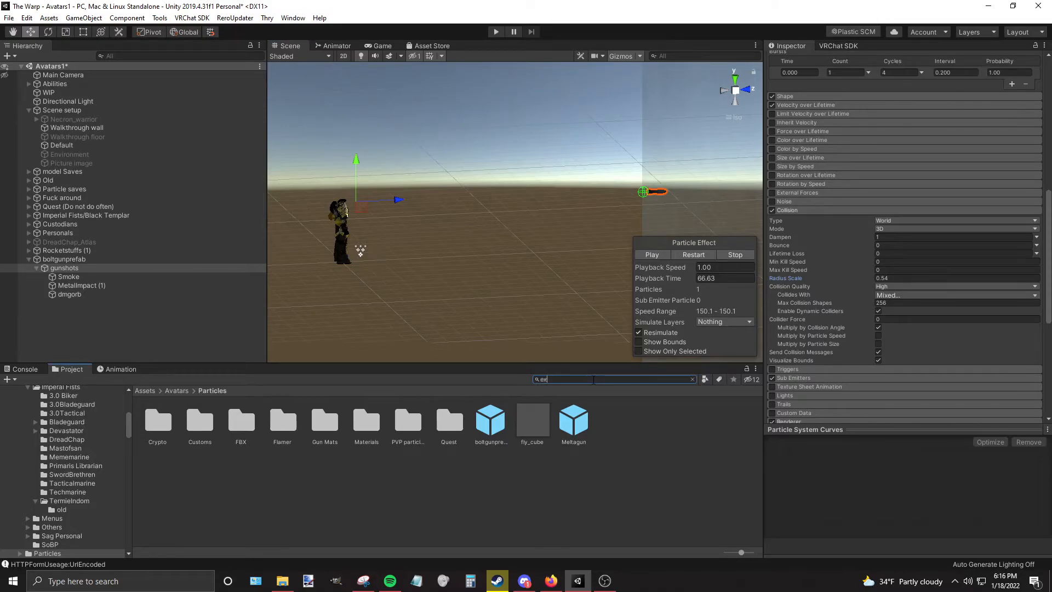
type("explosion")
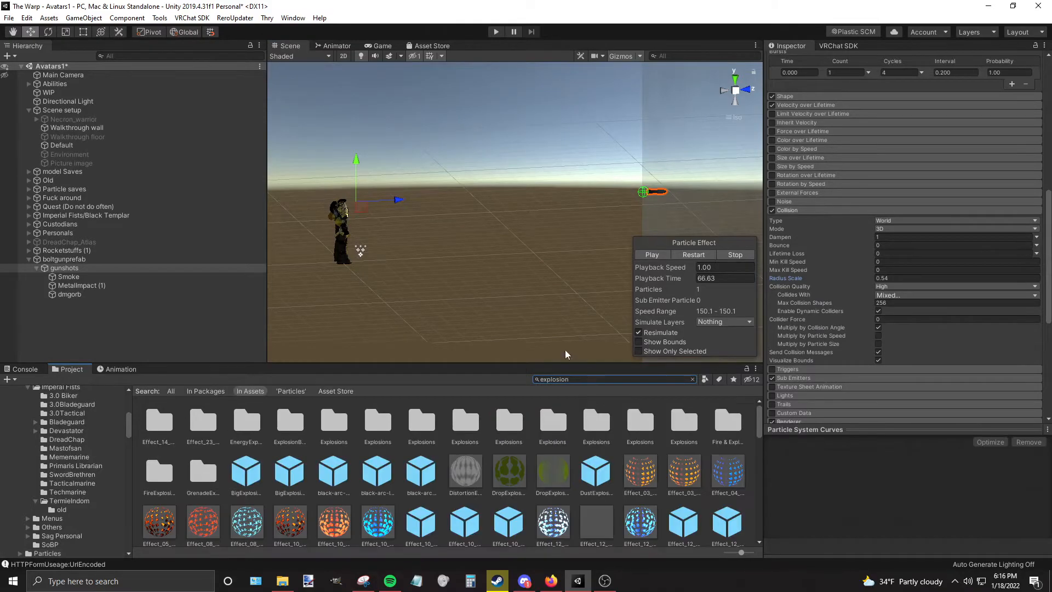
scroll(439, 477, "down", 8)
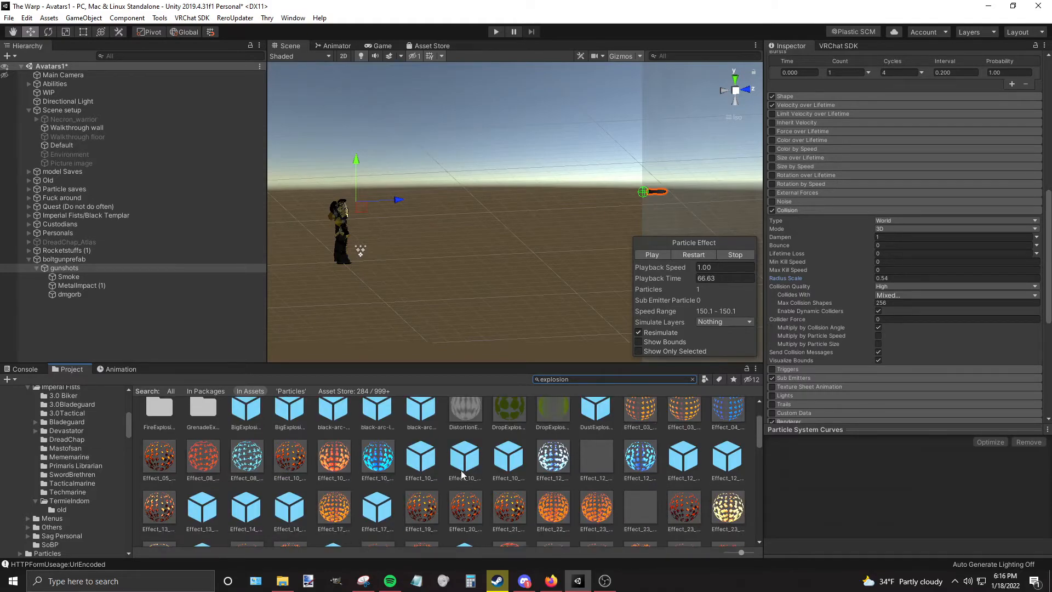
scroll(519, 465, "up", 3)
left_click(591, 379)
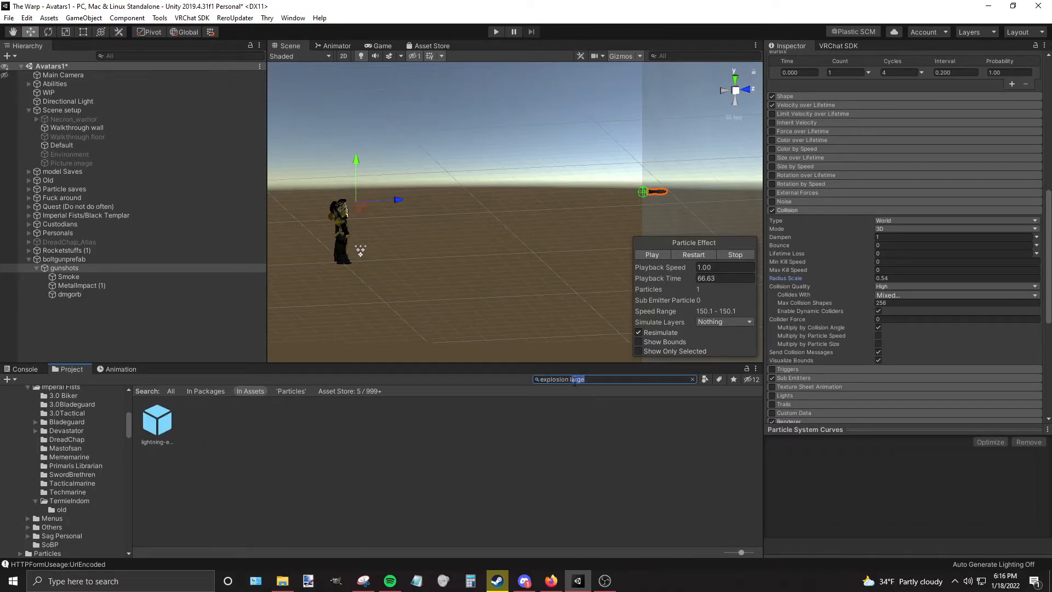
scroll(669, 455, "down", 3)
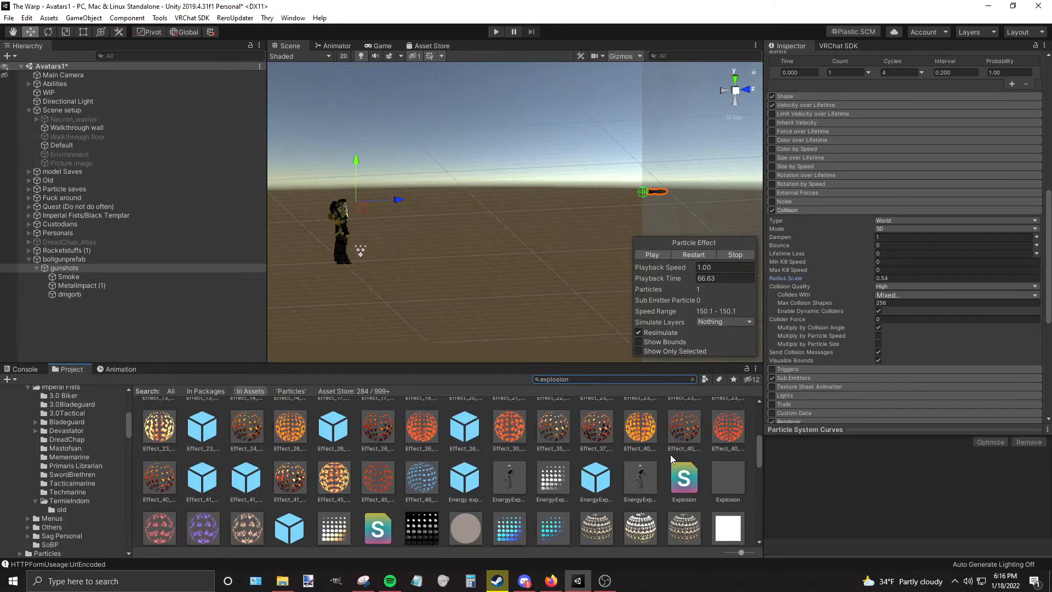
scroll(683, 445, "down", 3)
scroll(627, 470, "down", 1)
left_click_drag(292, 504, 73, 256)
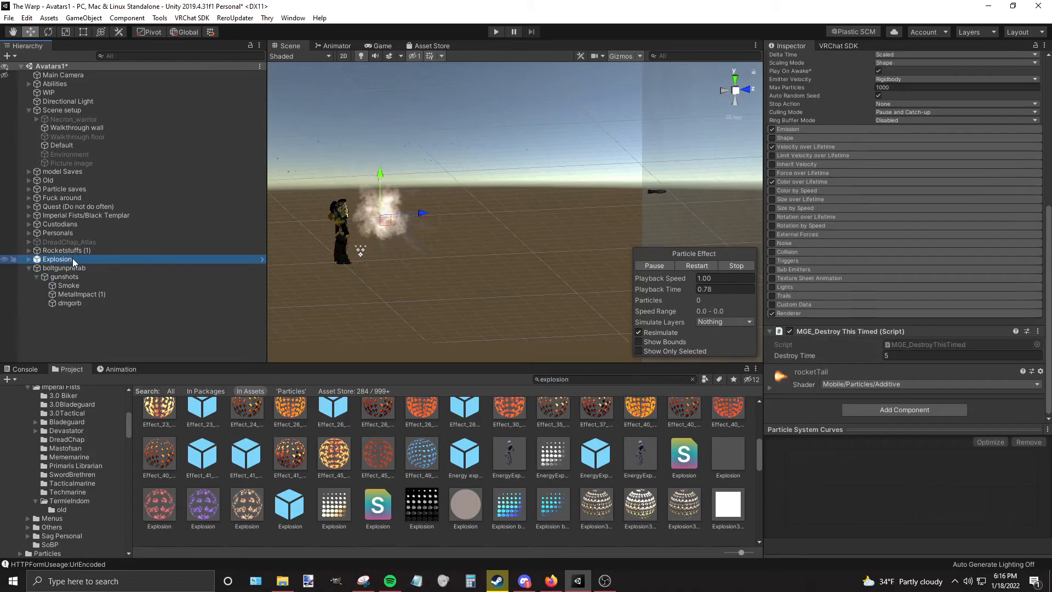
middle_click_drag(444, 240, 529, 234)
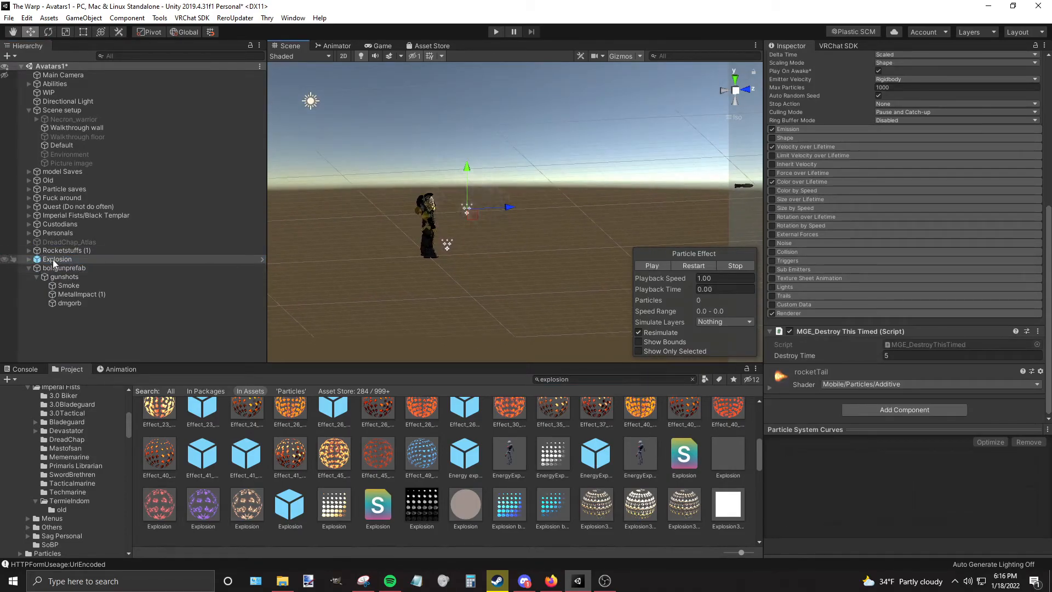
Look through the child particle systems of the Explosion object and unpack its prefab.
left_click(29, 260)
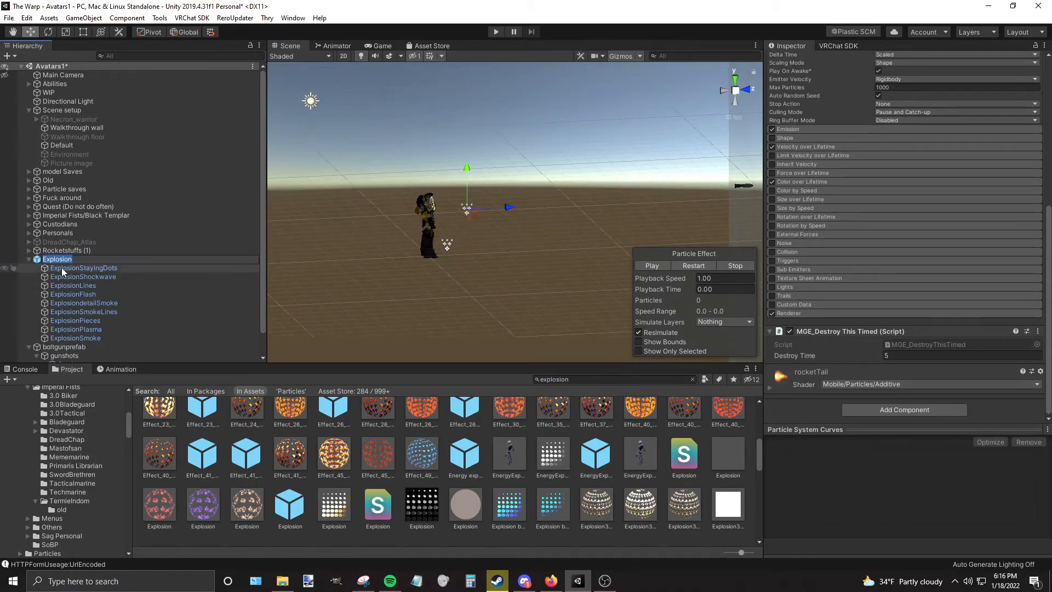
scroll(879, 232, "up", 5)
scroll(880, 234, "down", 5)
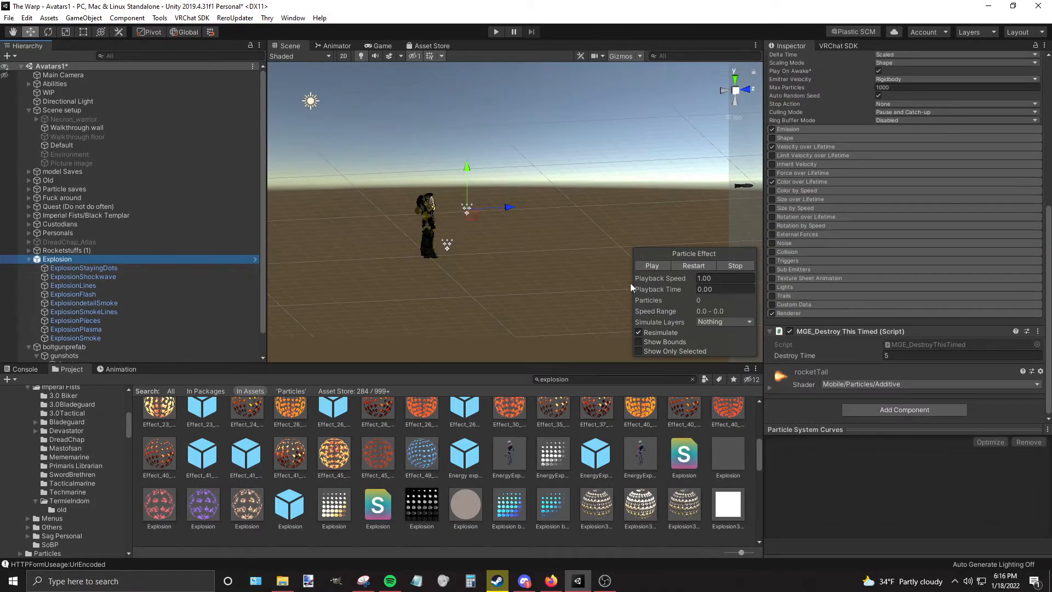
left_click(68, 268)
left_click(65, 278)
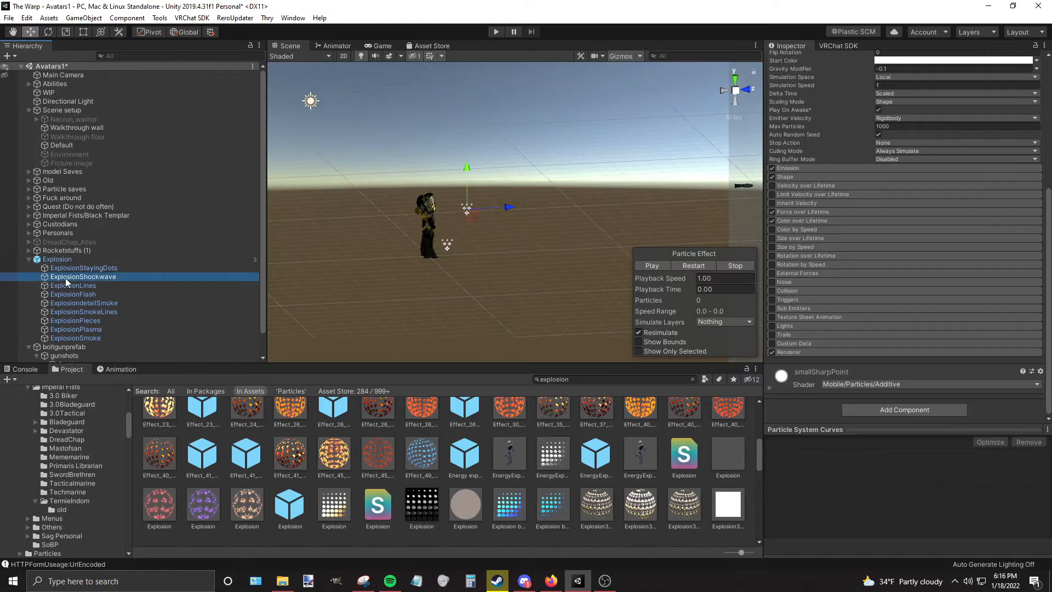
left_click(80, 270)
left_click(71, 338, "shift")
right_click(61, 261)
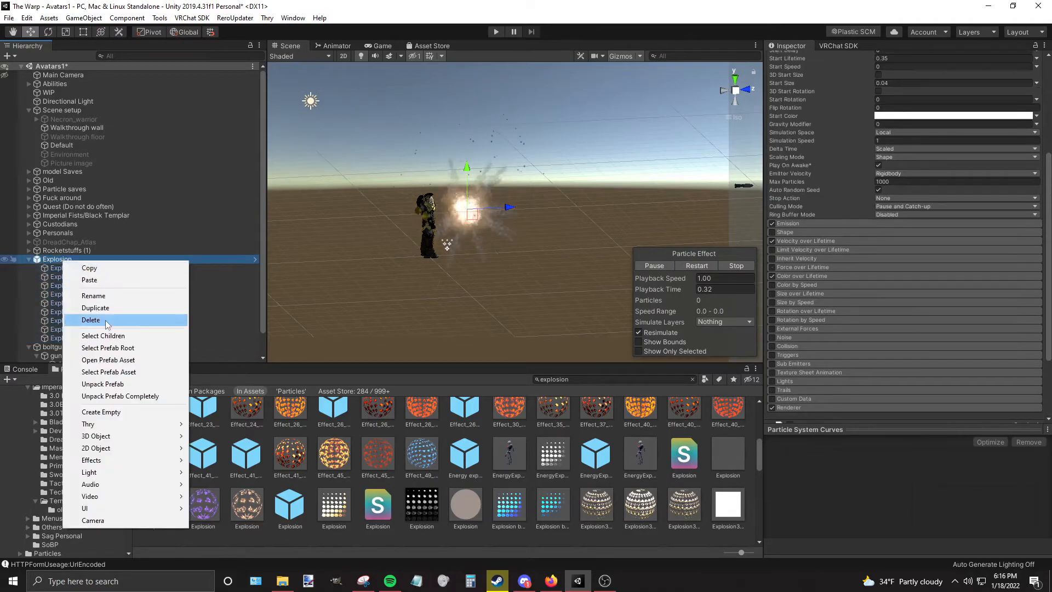
left_click(114, 384)
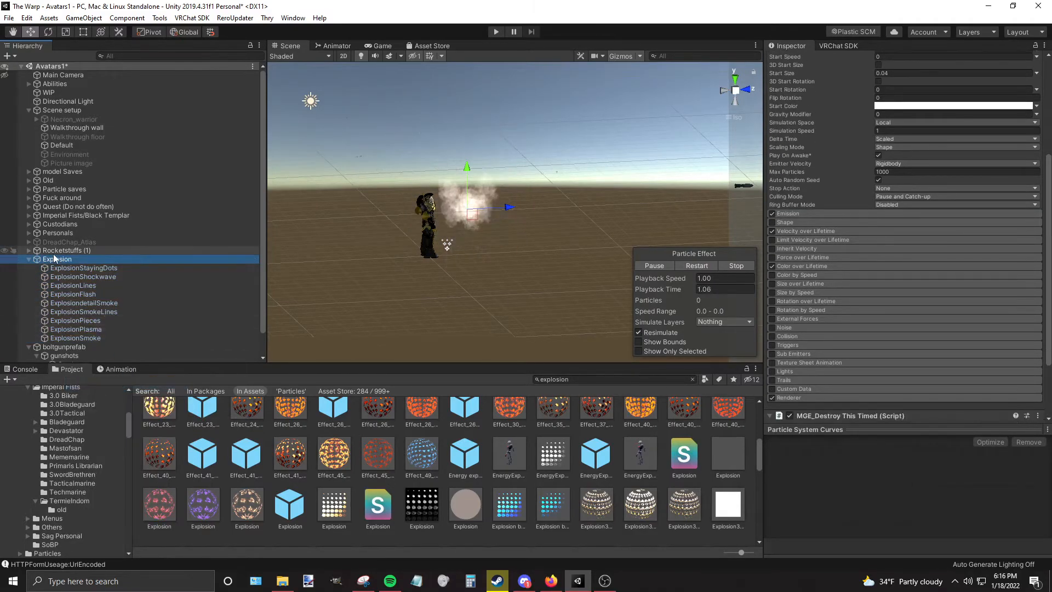
Make the Explosion object a child of gunshots inside boltgunprefab.
scroll(877, 309, "up", 5)
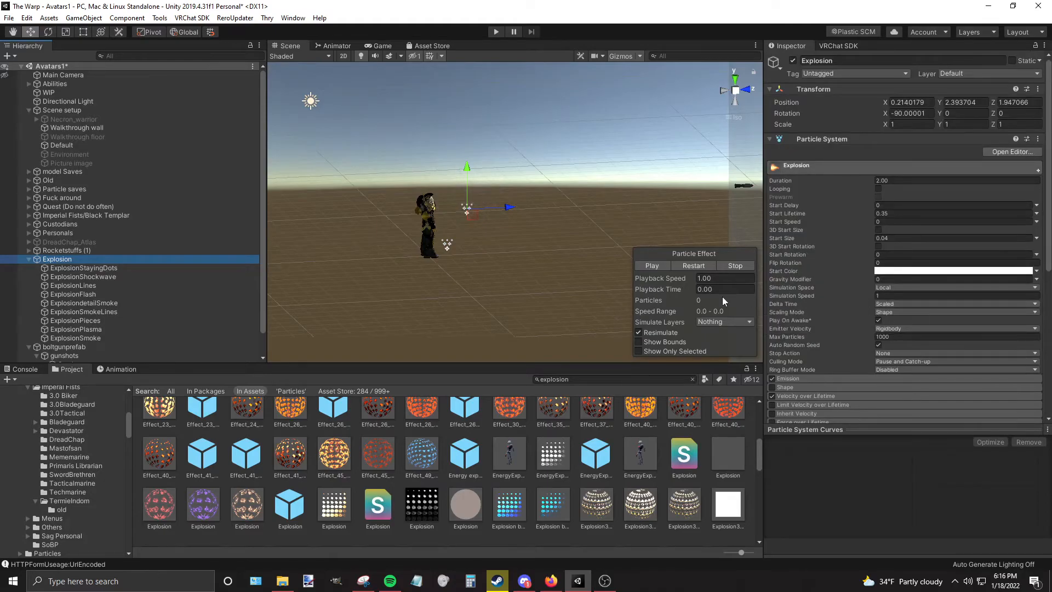
scroll(81, 265, "down", 2)
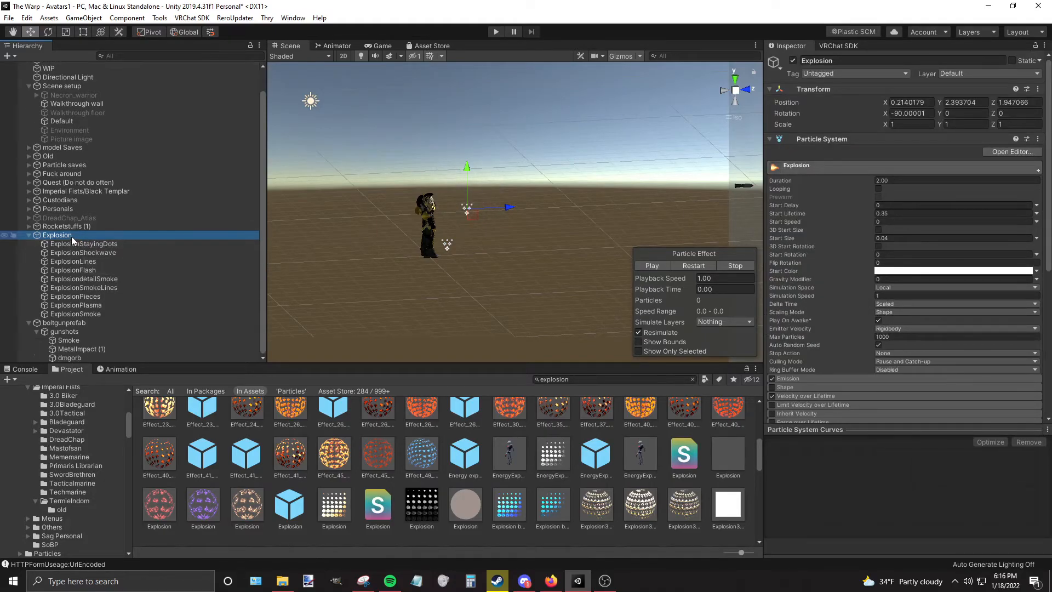
left_click_drag(48, 236, 78, 333)
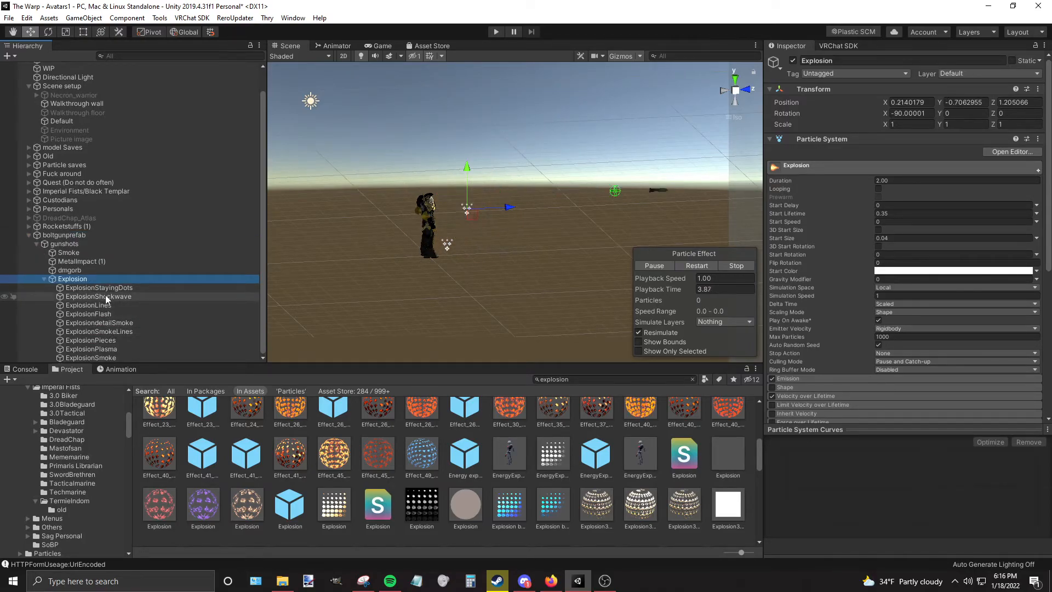
Delete the Smoke and MetalImpact (1) objects from gunshots.
left_click(79, 252)
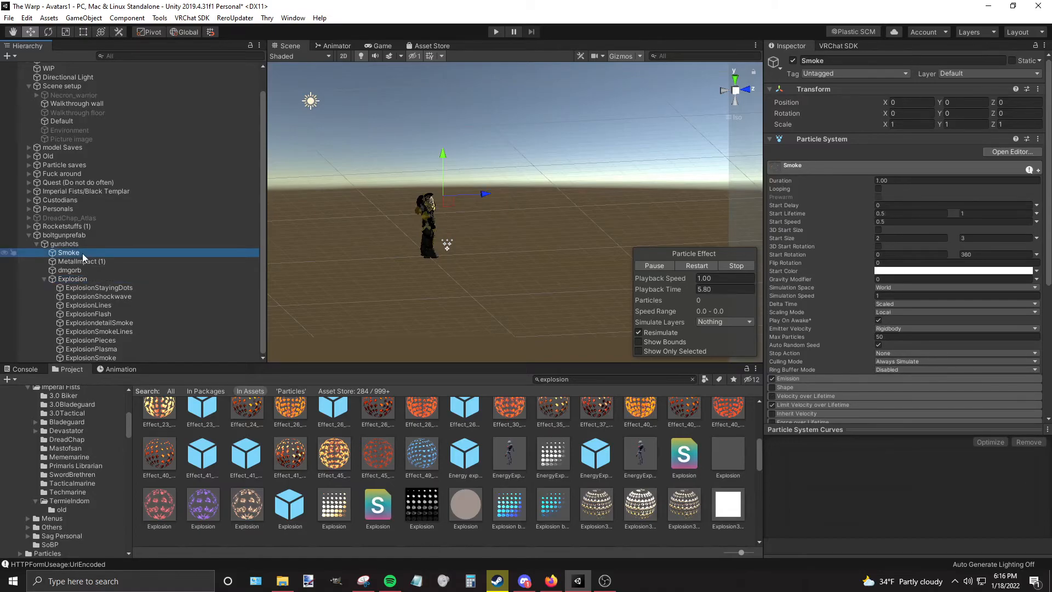
key("Delete")
left_click(81, 261)
key("Delete")
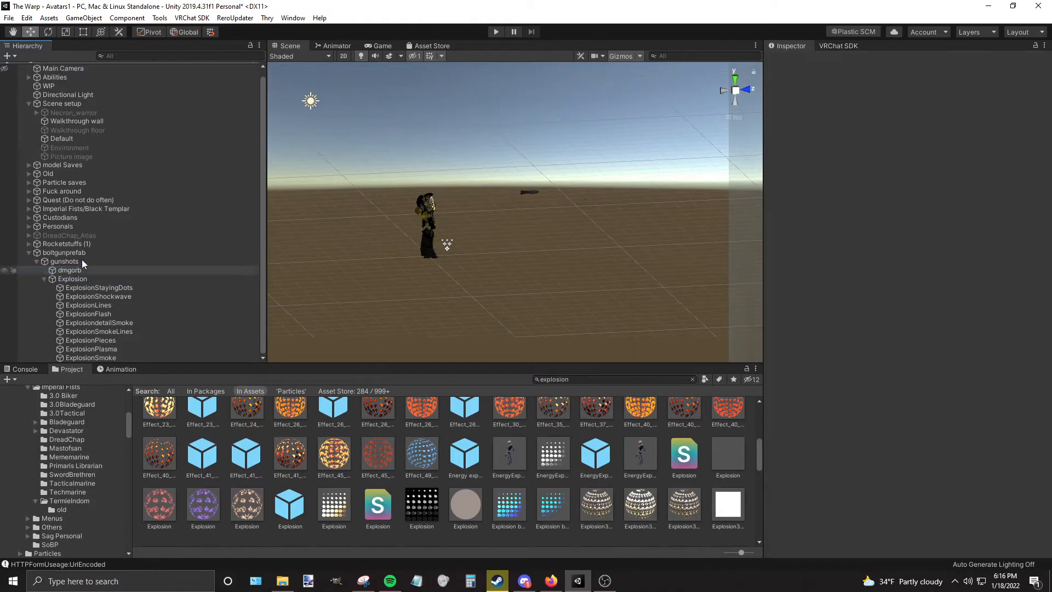
Check the impacts of the gunshots particles and set the dmgorb entry in their Sub Emitters to trigger on Death.
left_click(77, 262)
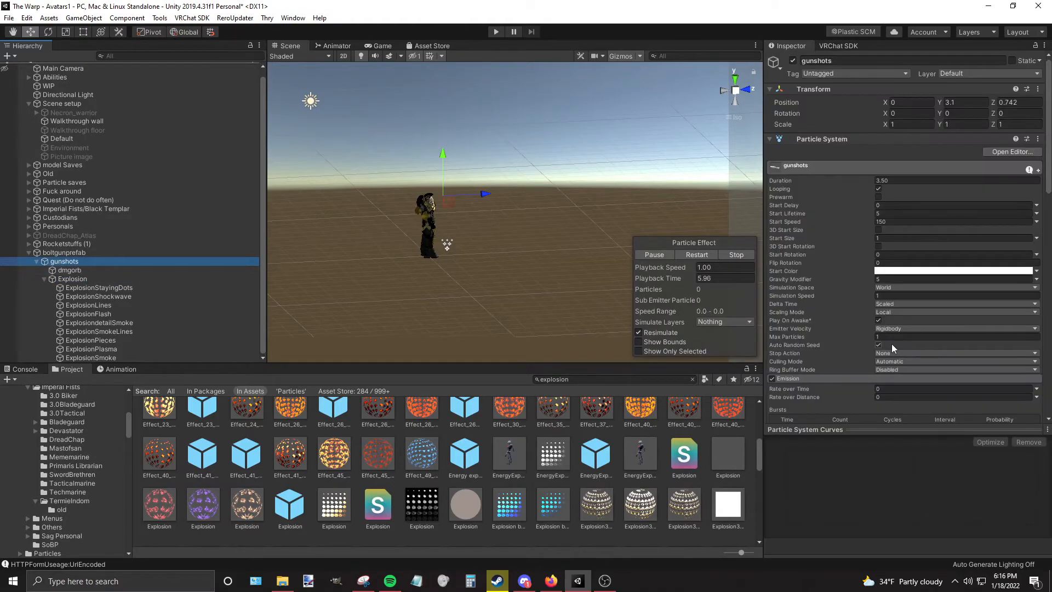
scroll(892, 343, "down", 10)
scroll(975, 322, "down", 6)
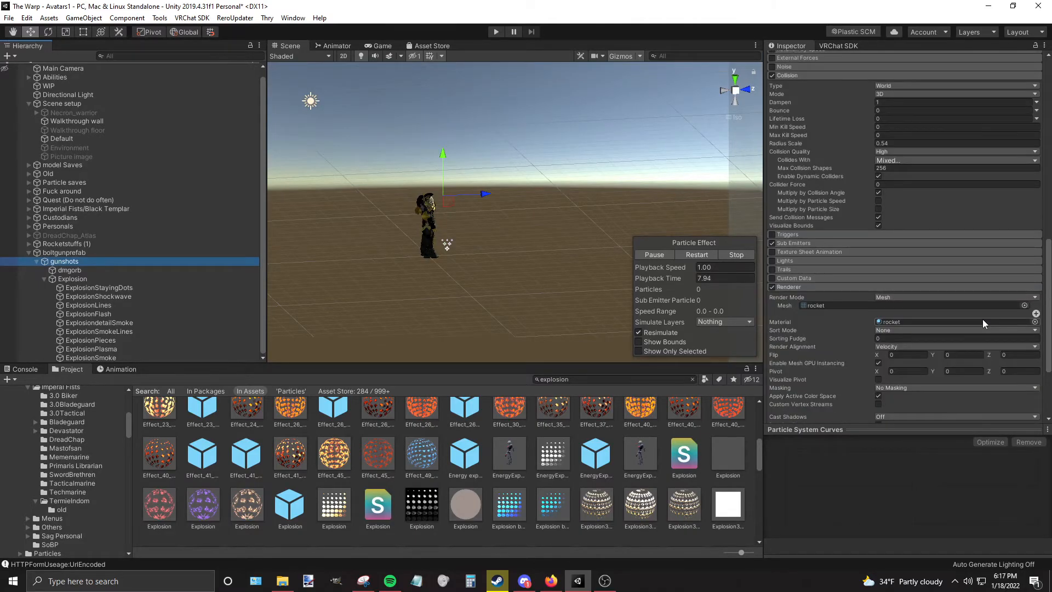
left_click(813, 245)
middle_click_drag(563, 221, 403, 247)
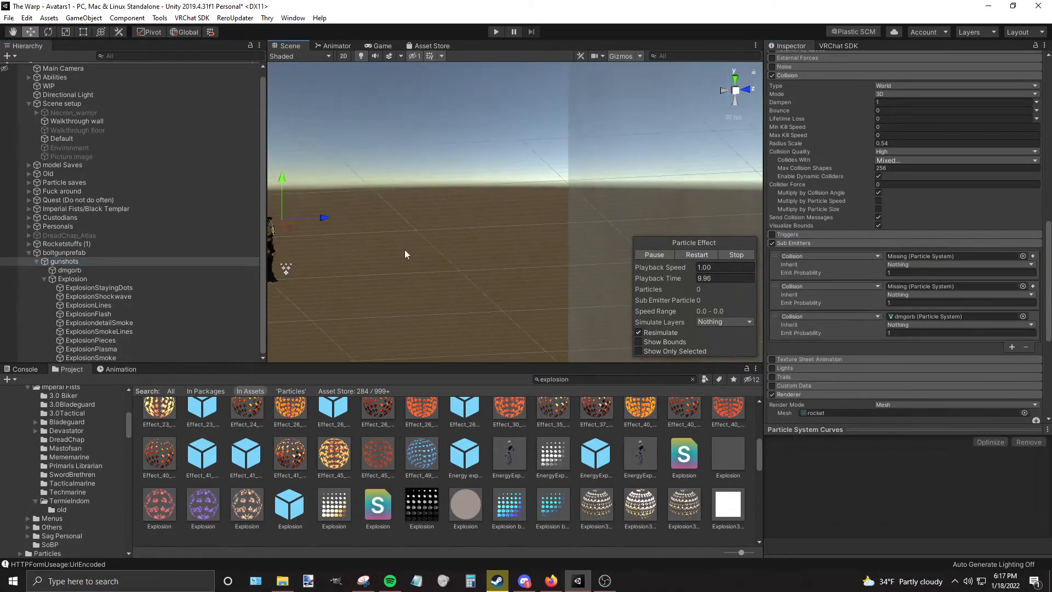
right_click_drag(404, 248, 680, 267)
scroll(572, 276, "down", 4)
right_click_drag(572, 275, 476, 300)
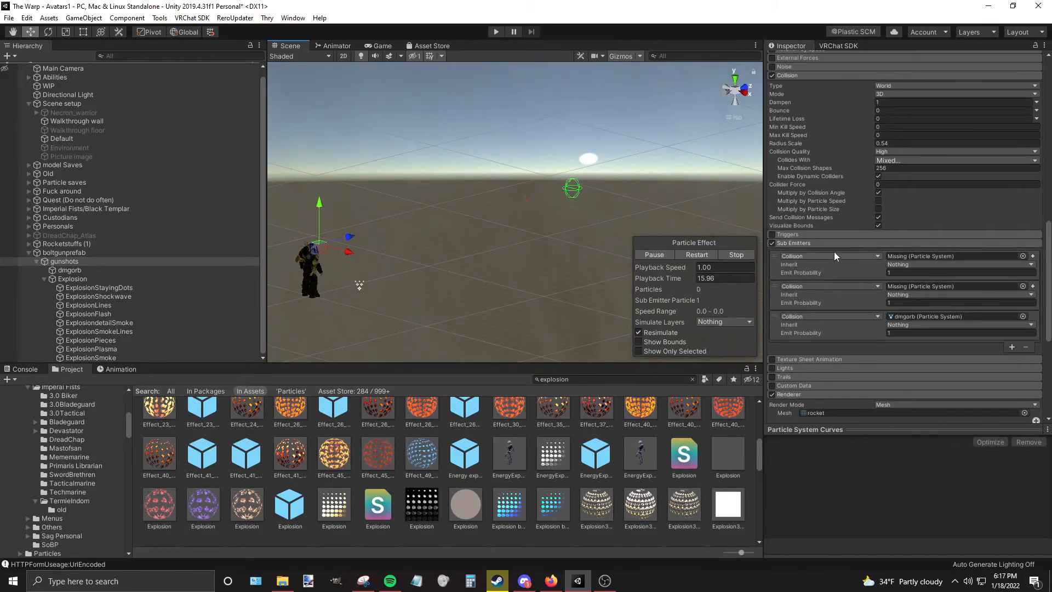
left_click(831, 317)
left_click(828, 350)
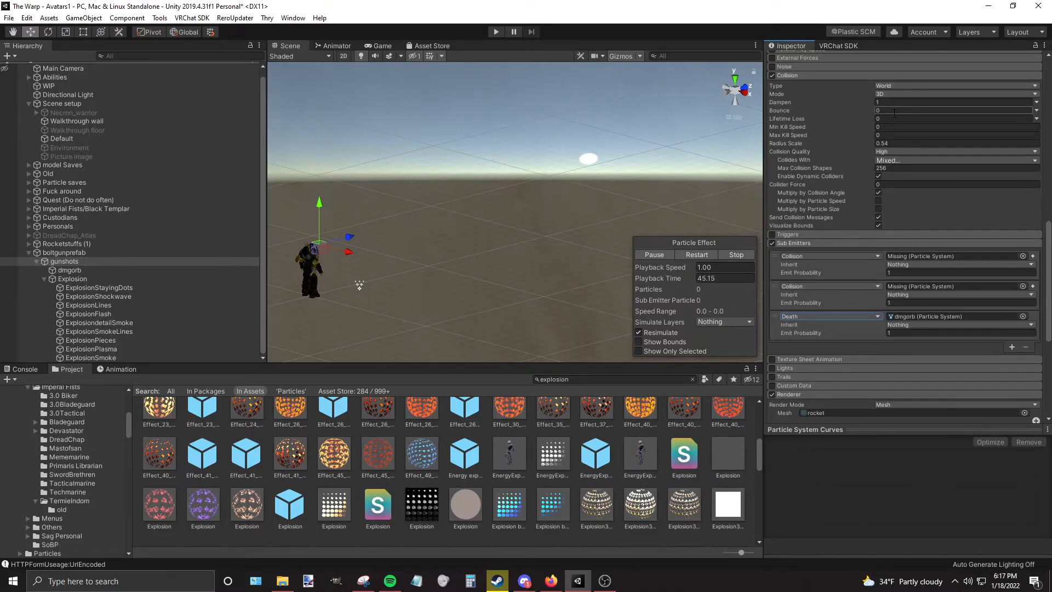
scroll(877, 109, "up", 10)
left_click(857, 116)
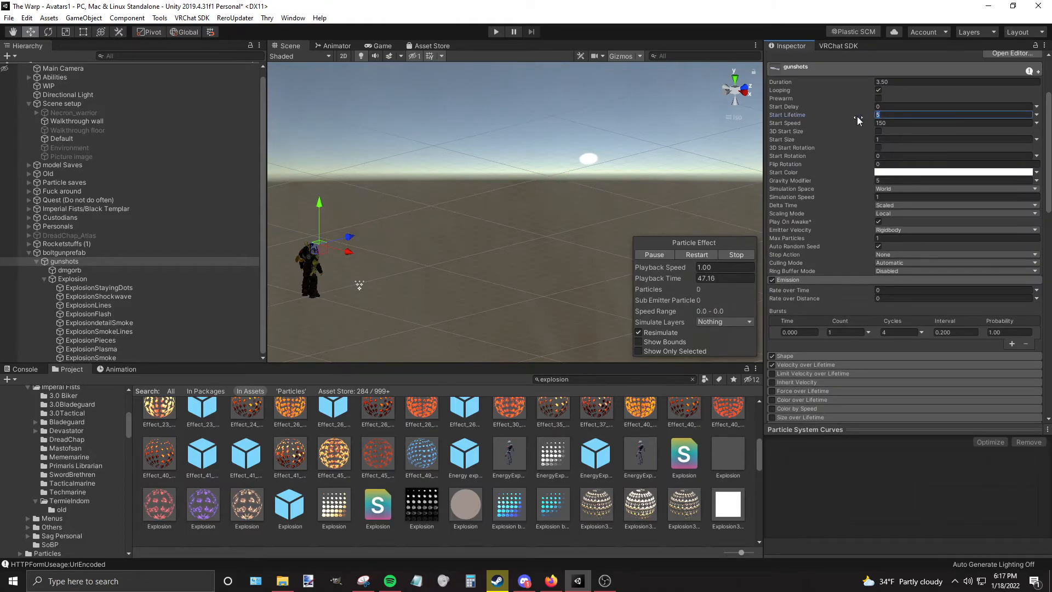
left_click(897, 118)
scroll(899, 122, "down", 10)
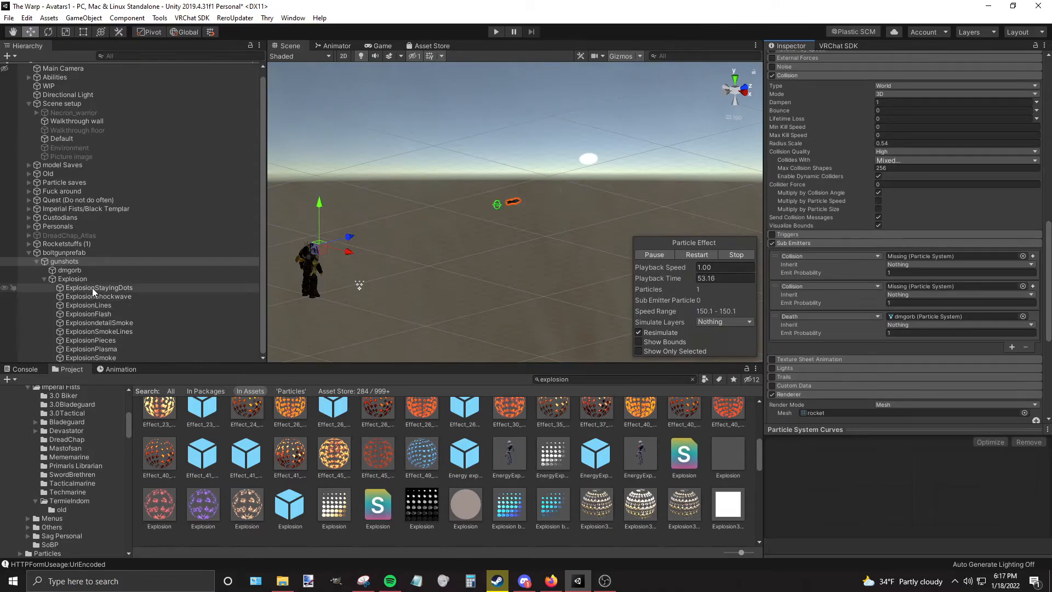
Assign ExplosionShockwave and ExplosionFlash to the two missing Collision sub-emitter entries of gunshots.
left_click_drag(90, 287, 119, 292)
left_click(77, 263)
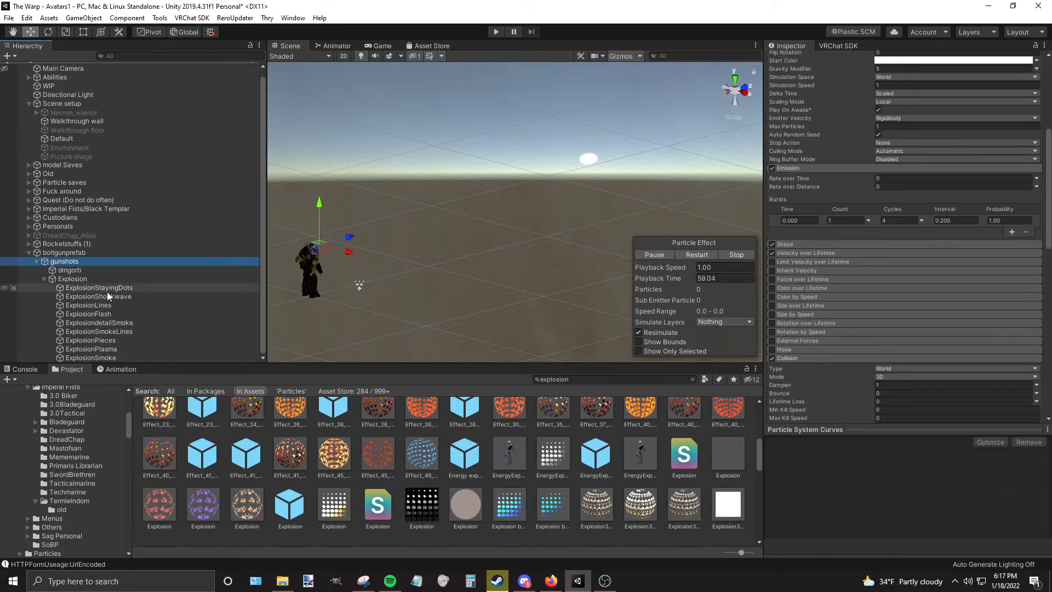
scroll(889, 307, "down", 6)
scroll(890, 311, "down", 3)
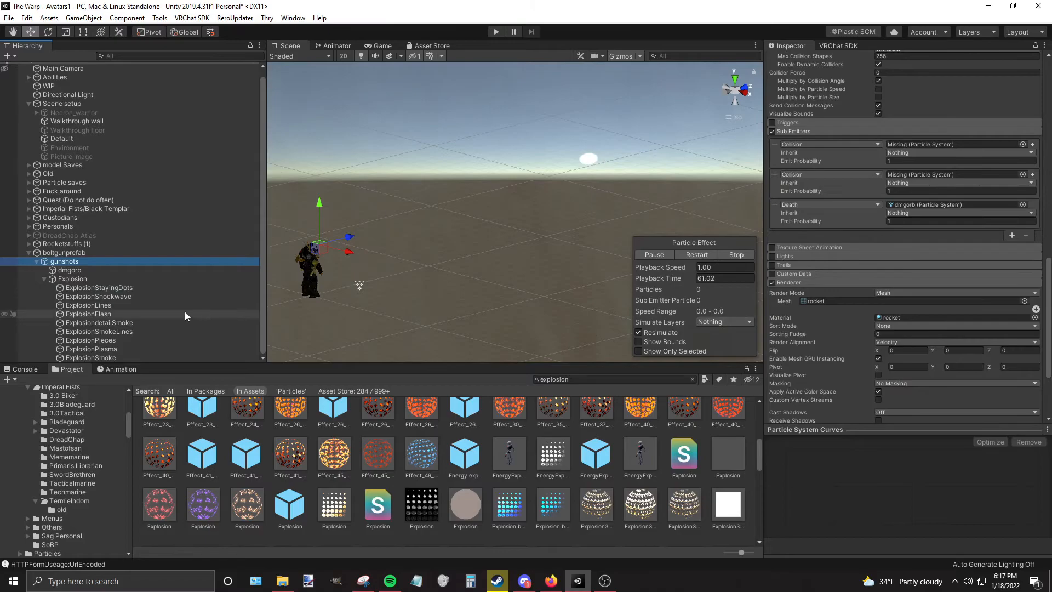
left_click_drag(94, 297, 926, 148)
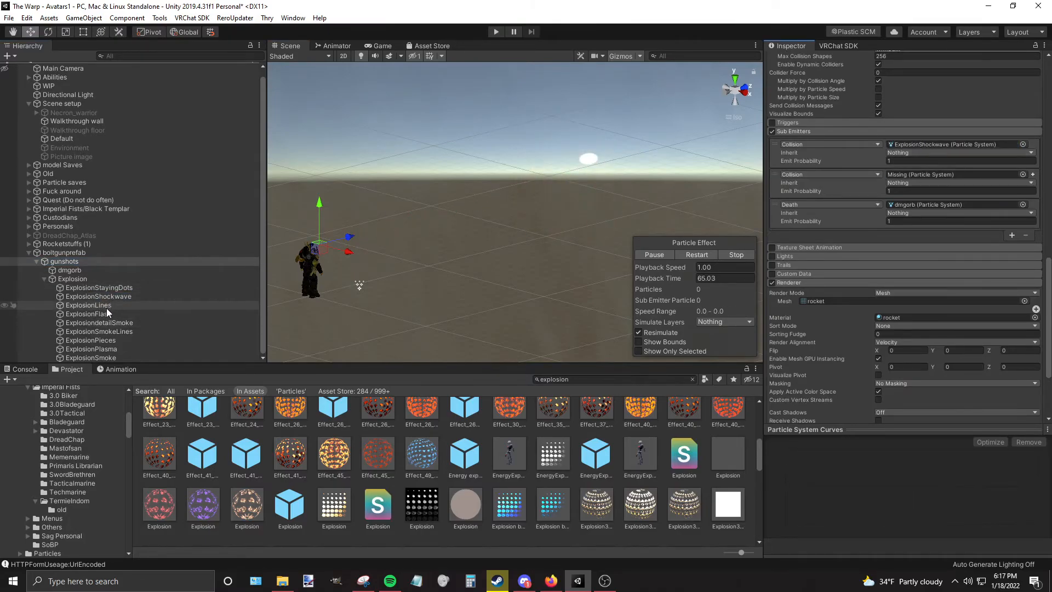
left_click_drag(111, 310, 943, 176)
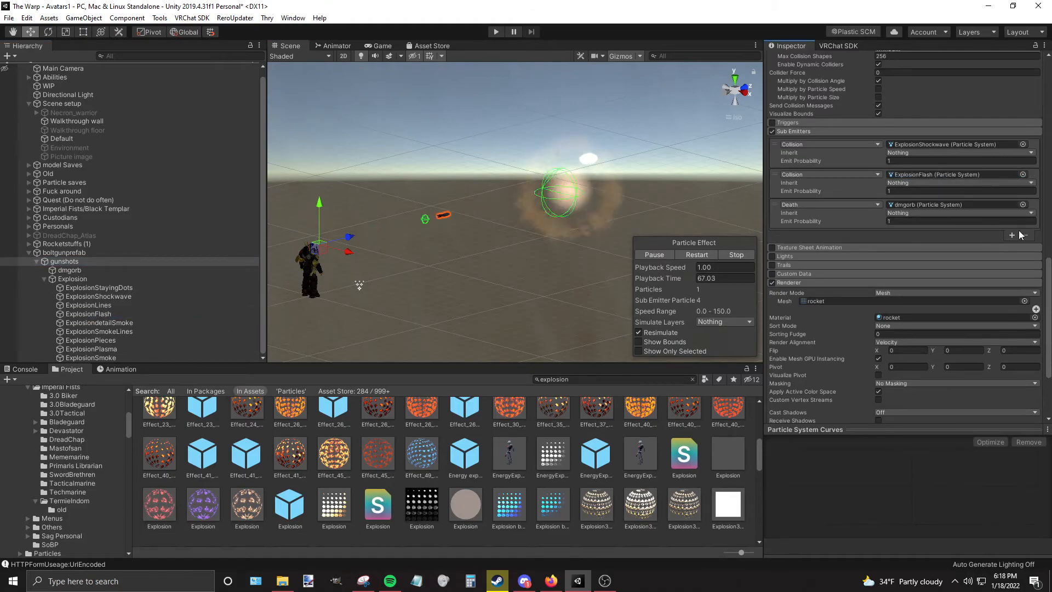
Add a Collision sub-emitter entry using ExplosiondetailSmoke and set the dmgorb entry's trigger to Collision.
left_click(1012, 235)
left_click(813, 236)
left_click(817, 254)
left_click(821, 204)
left_click(823, 226)
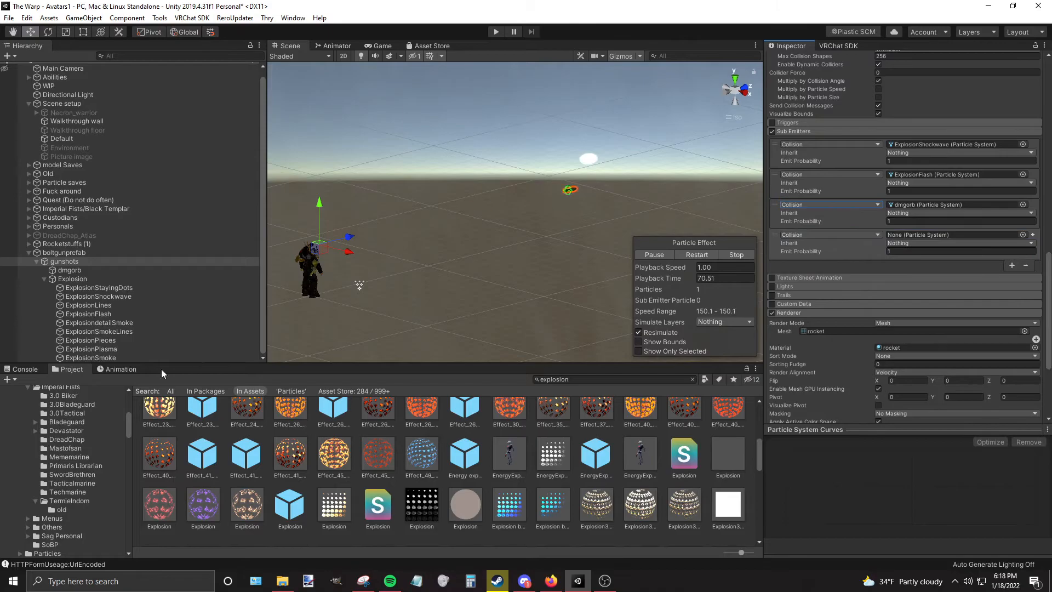
left_click_drag(126, 323, 968, 236)
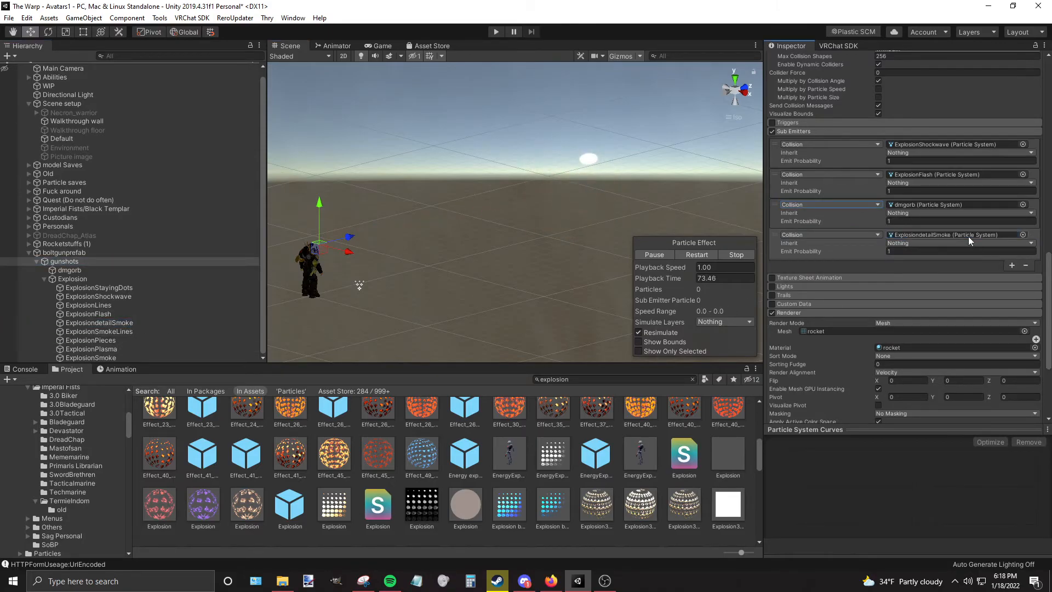
Add two more Collision sub-emitter entries to gunshots, using ExplosionPieces and ExplosionSmokeLines, and check the impact in the scene.
left_click(1012, 266)
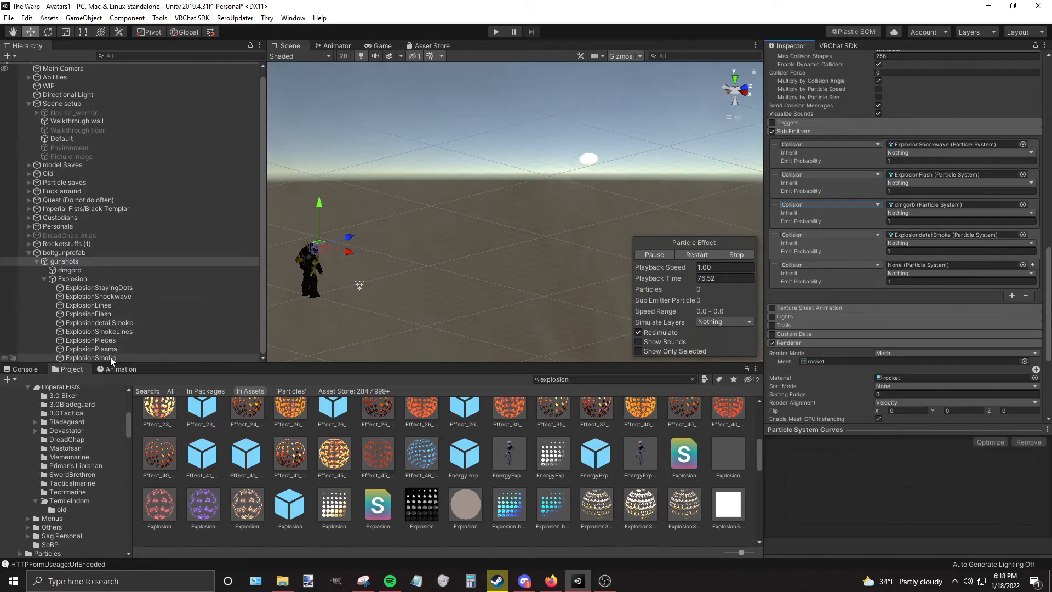
left_click_drag(110, 341, 987, 272)
left_click(1012, 296)
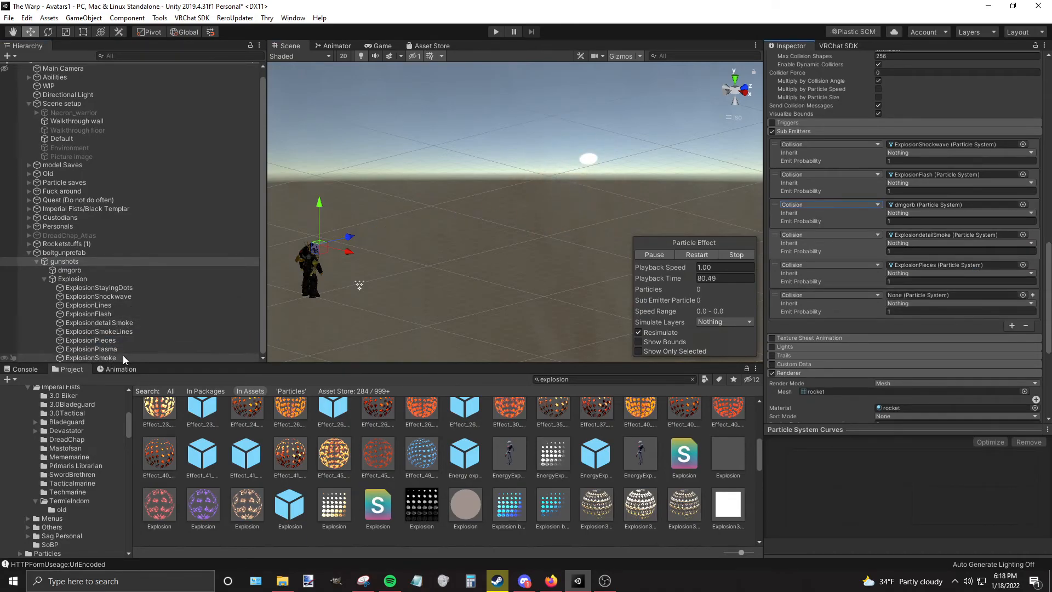
left_click_drag(117, 332, 945, 297)
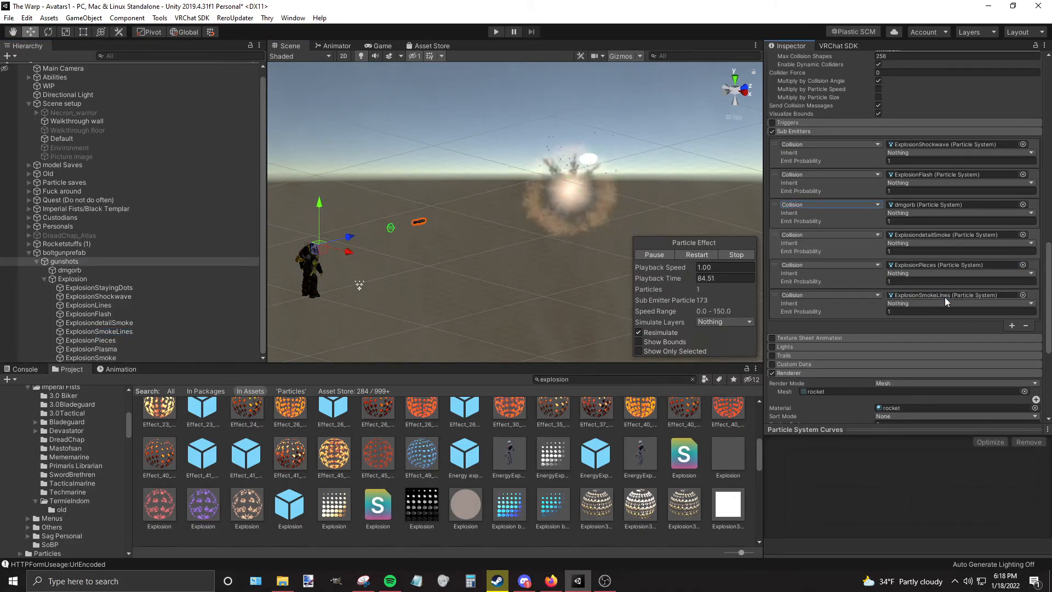
mouse_move(547, 255)
right_mouse_down()
mouse_move(461, 256)
mouse_move(538, 270)
right_mouse_up()
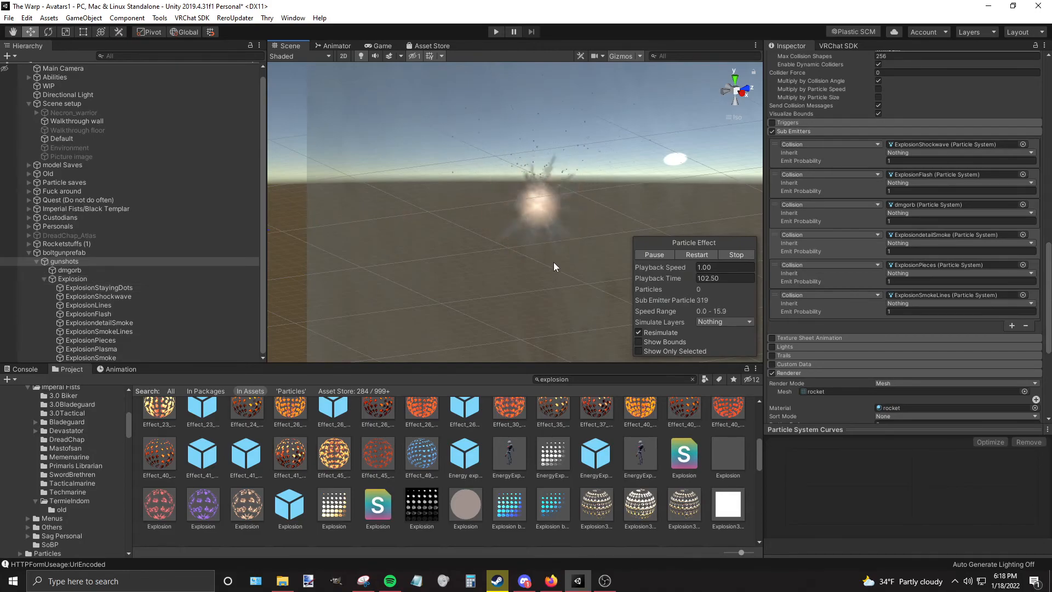
left_click(1012, 325)
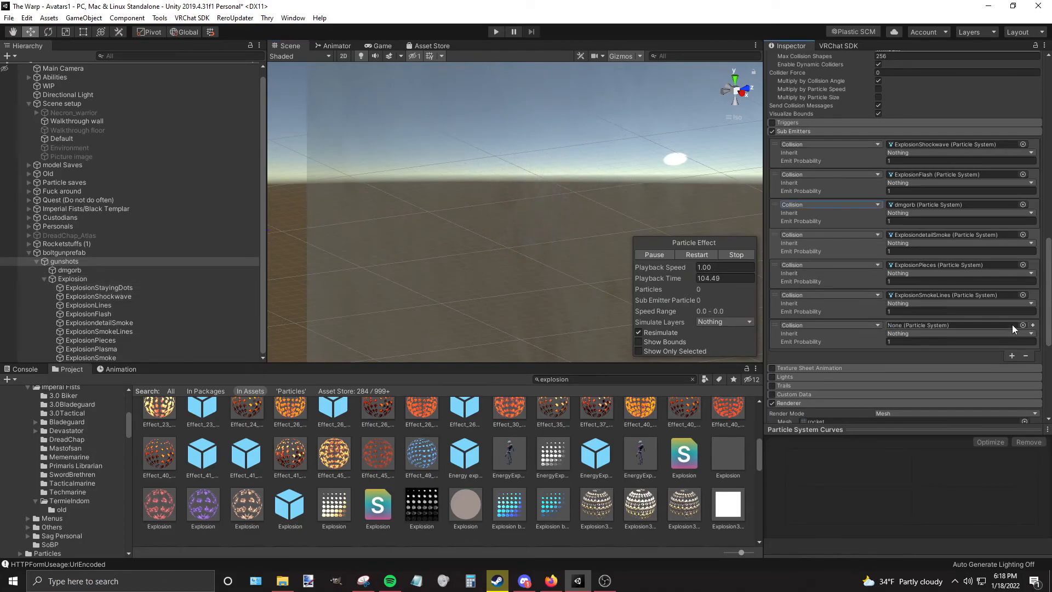
left_click(1032, 328)
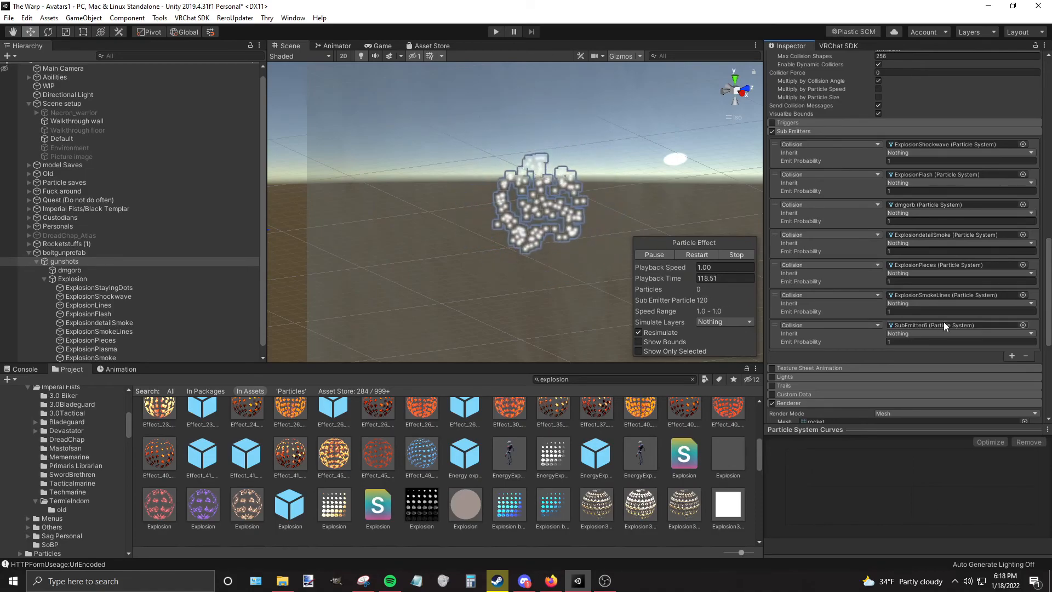
left_click(1032, 333)
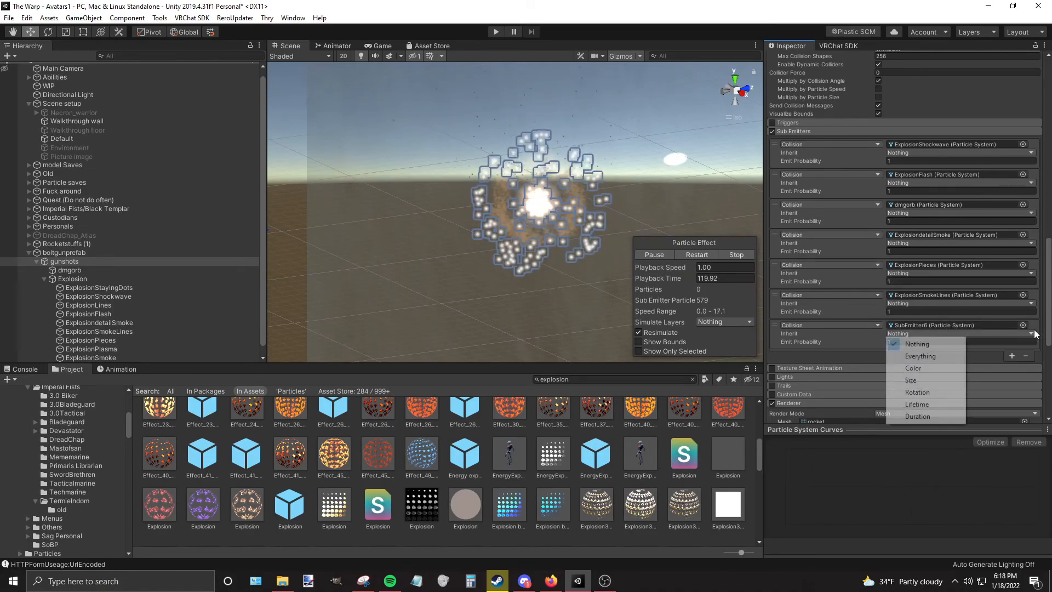
left_click(874, 341)
left_click(777, 324)
left_click(1026, 355)
Review the ExplosionSmokeLines particle settings and delete the SubEmitter6 object from gunshots.
double_click(926, 295)
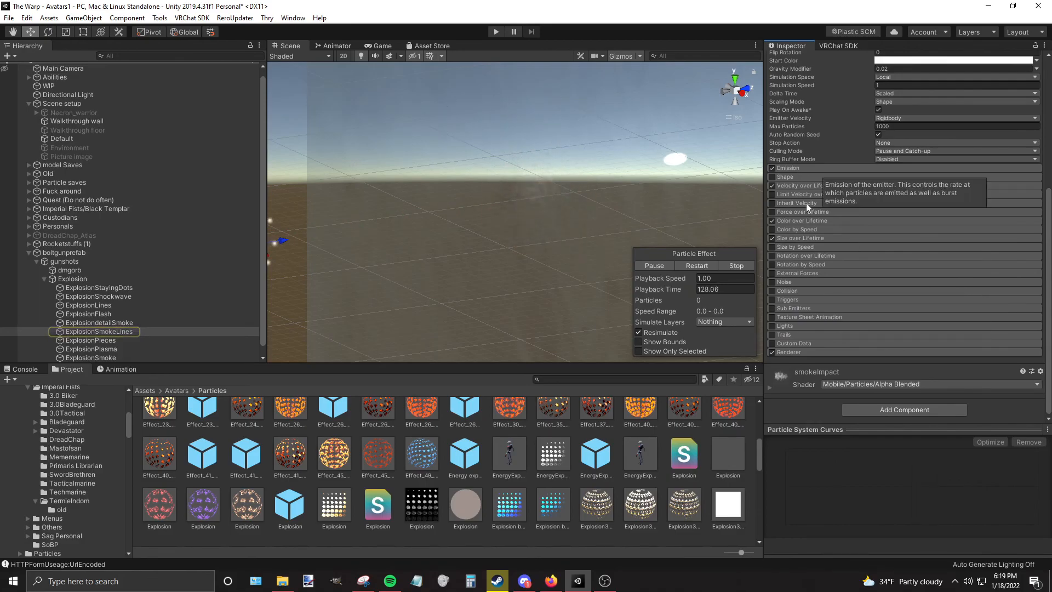
scroll(826, 298, "up", 8)
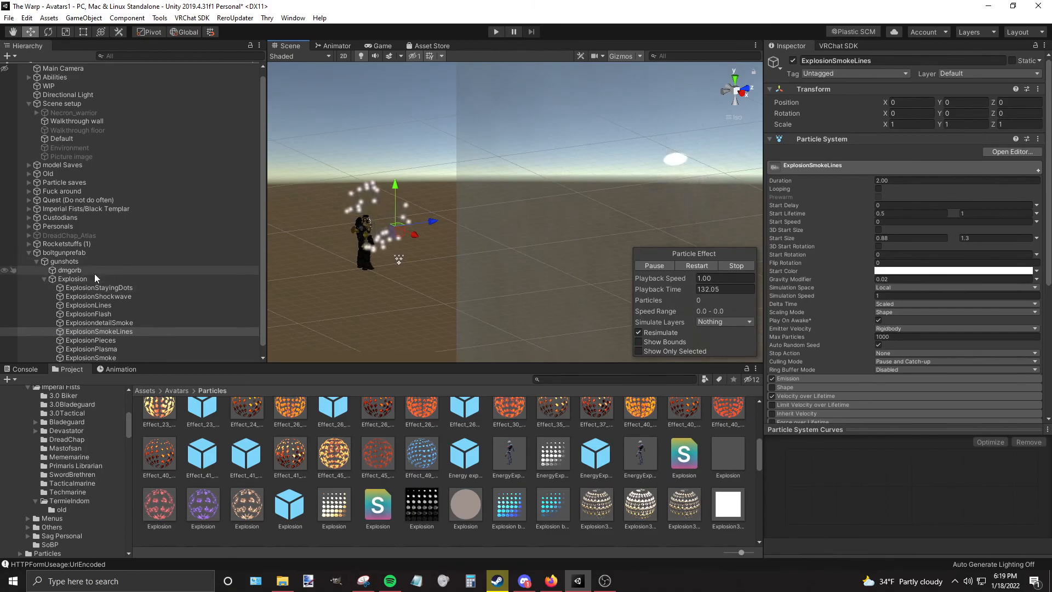
scroll(95, 271, "down", 1)
left_click(88, 357)
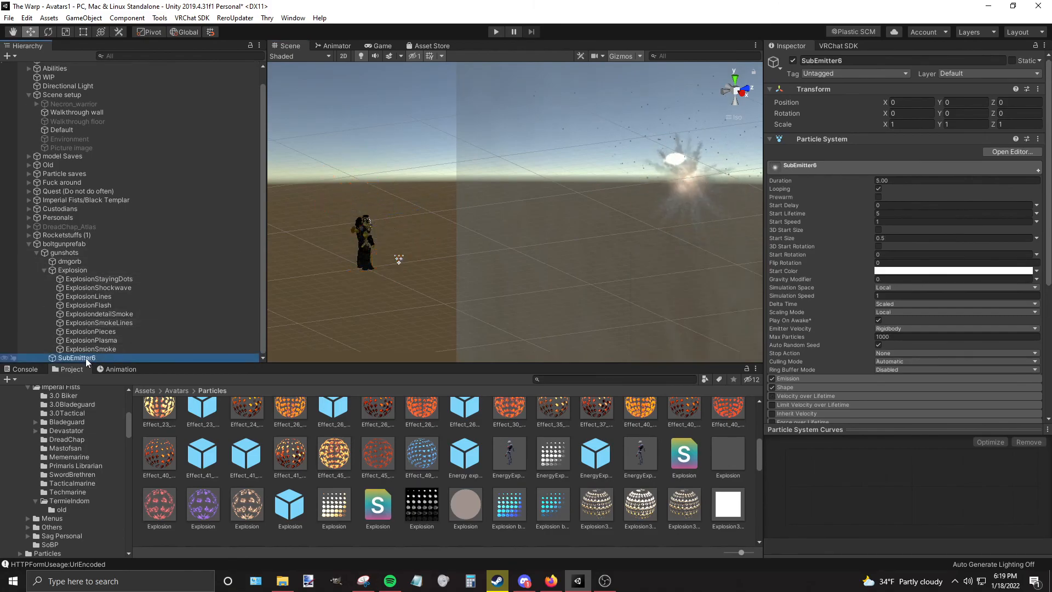
scroll(110, 346, "up", 1)
Select ExplosionShockwave and examine its settings and the rocket impact in the scene from several angles.
left_click(134, 289)
left_click(131, 297)
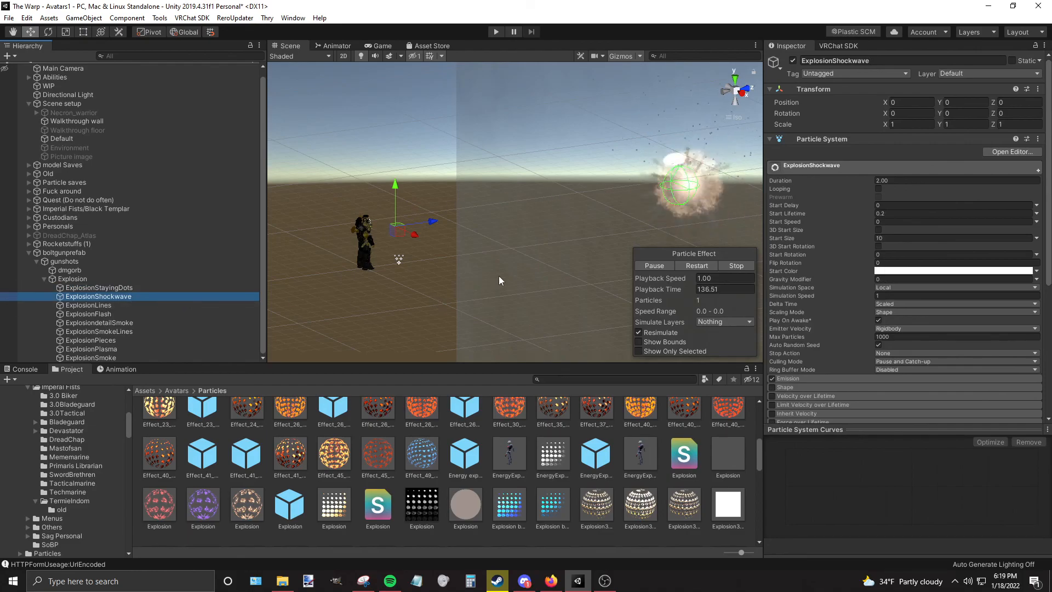
middle_click_drag(607, 259, 515, 289)
right_click_drag(516, 289, 600, 295)
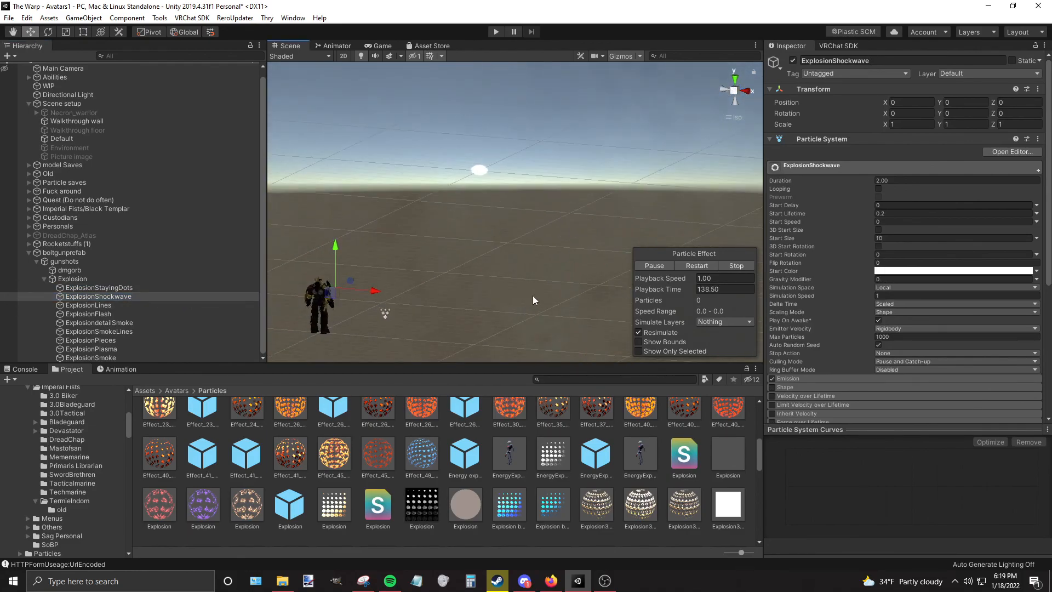
middle_click_drag(494, 299, 568, 279)
right_click_drag(568, 279, 387, 291)
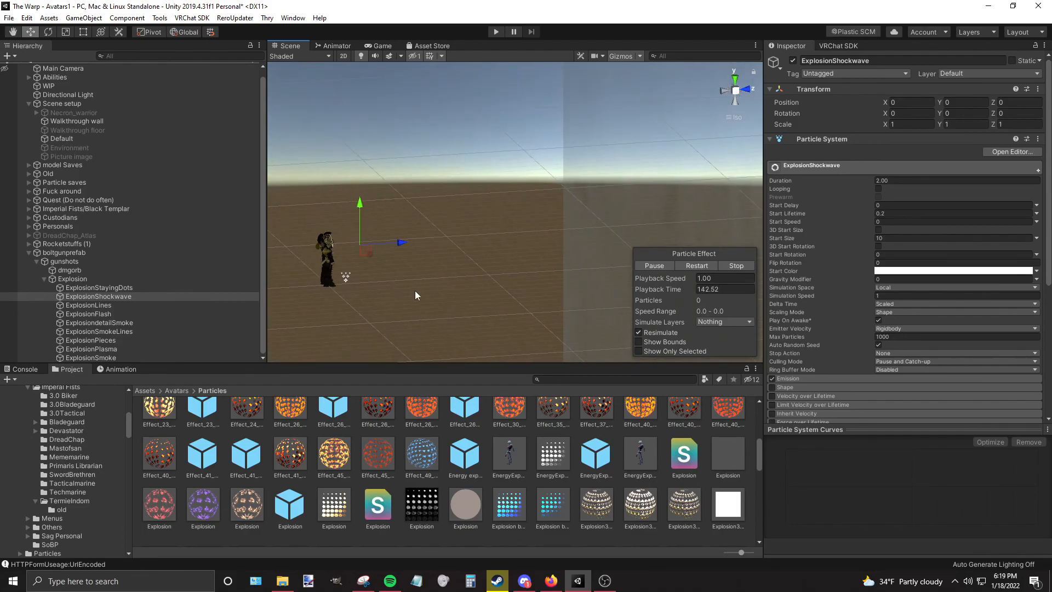